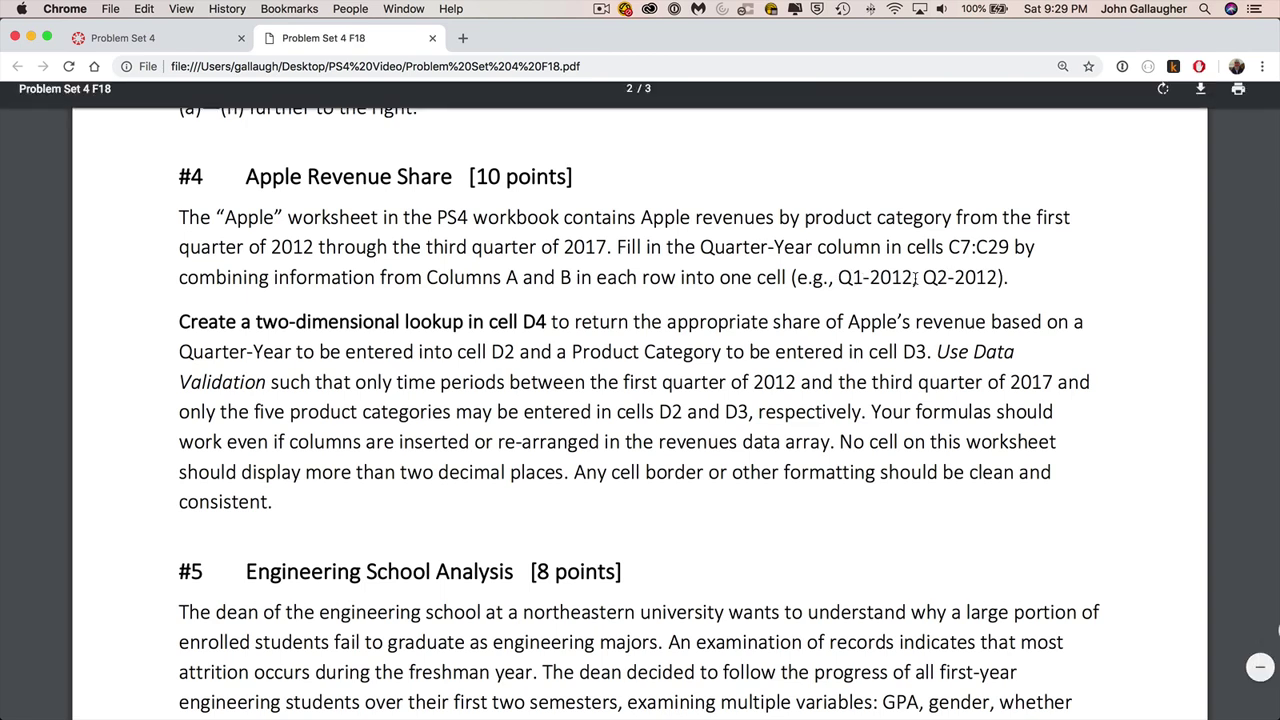
Switch from the assignment PDF to the Excel workbook's 4 Apple sheet.
key("super+Tab")
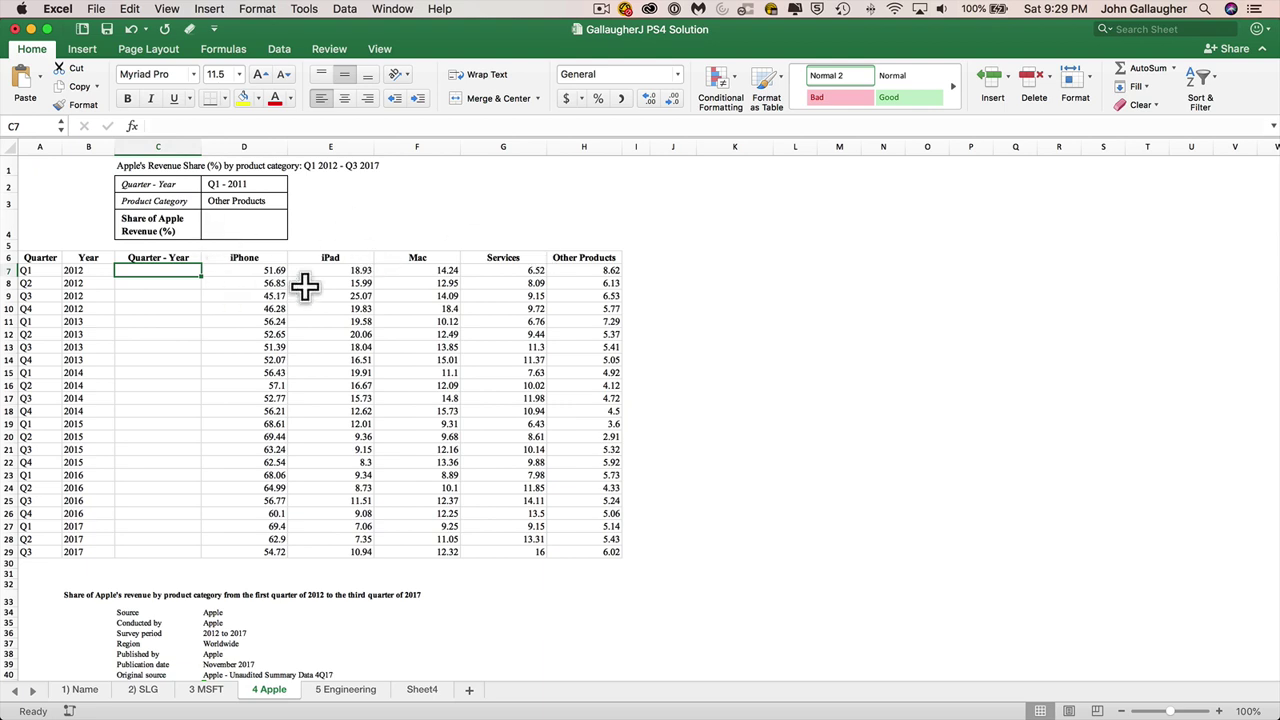
Enter Q1-2012 and Q2-2012 as the first two Quarter-Year labels in C7:C8.
type("Q'1")
key("BackSpace")
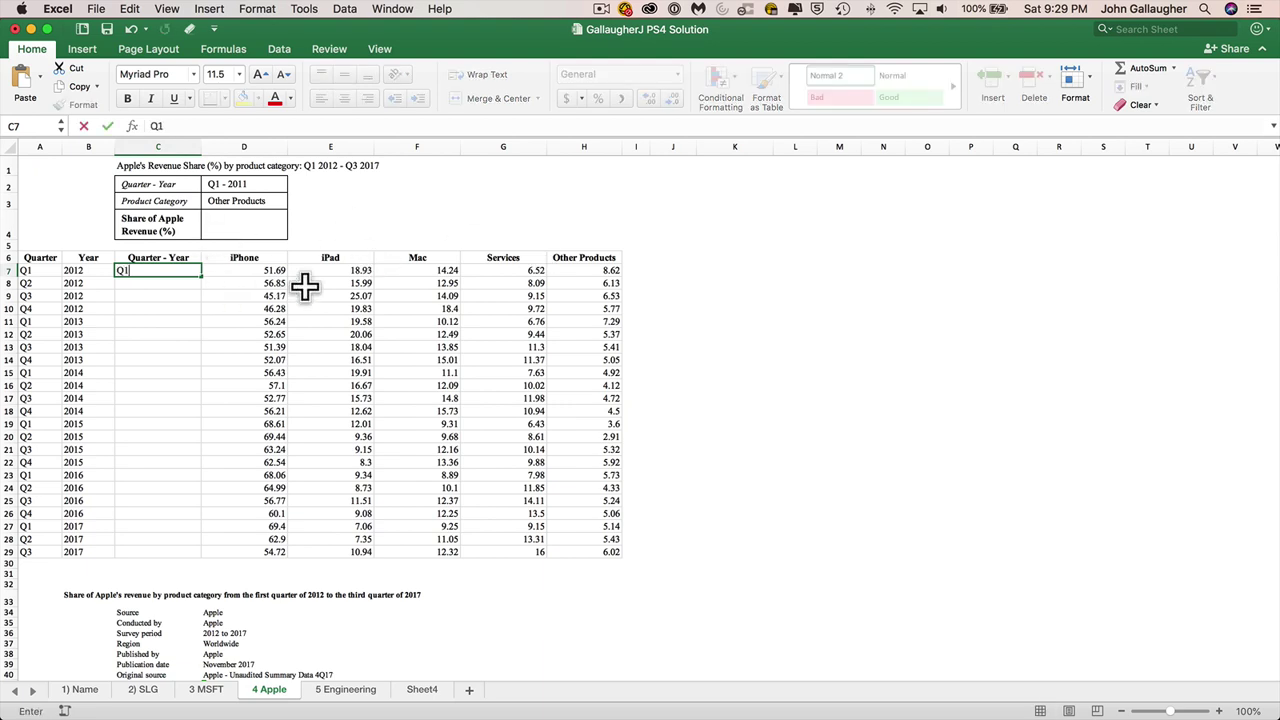
type("-2012")
key("Return")
type("Q2")
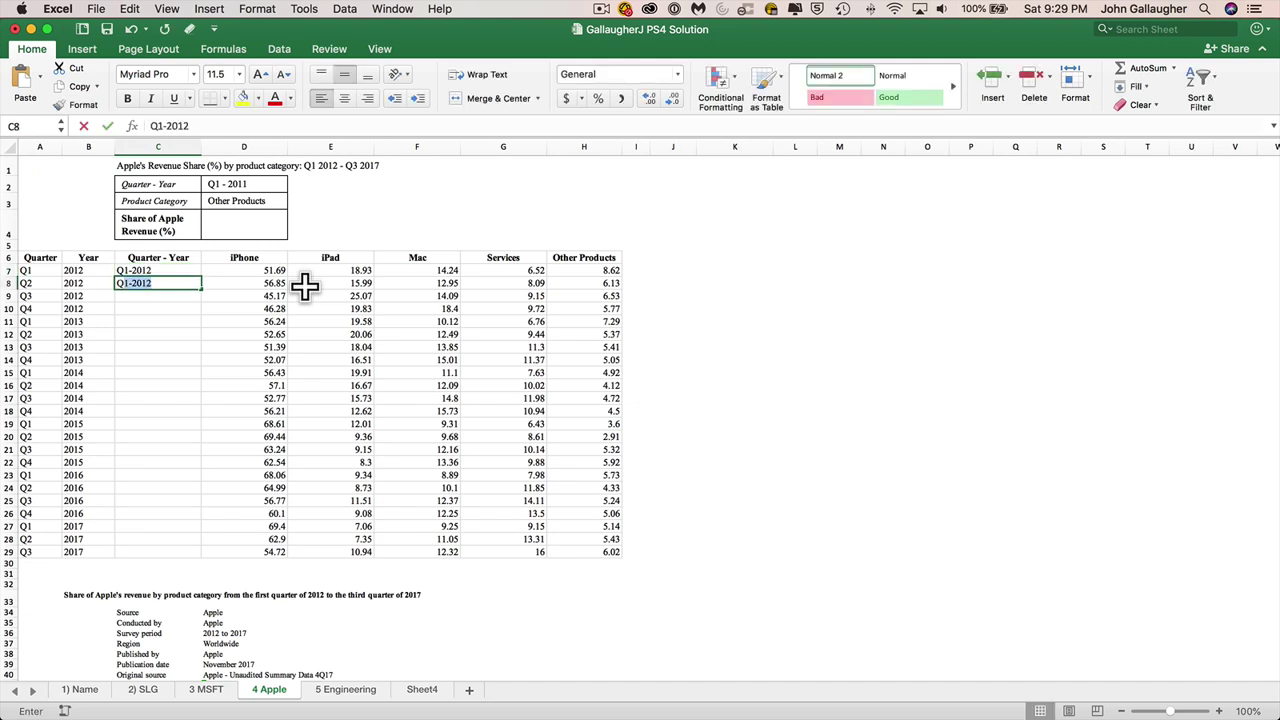
type("-12")
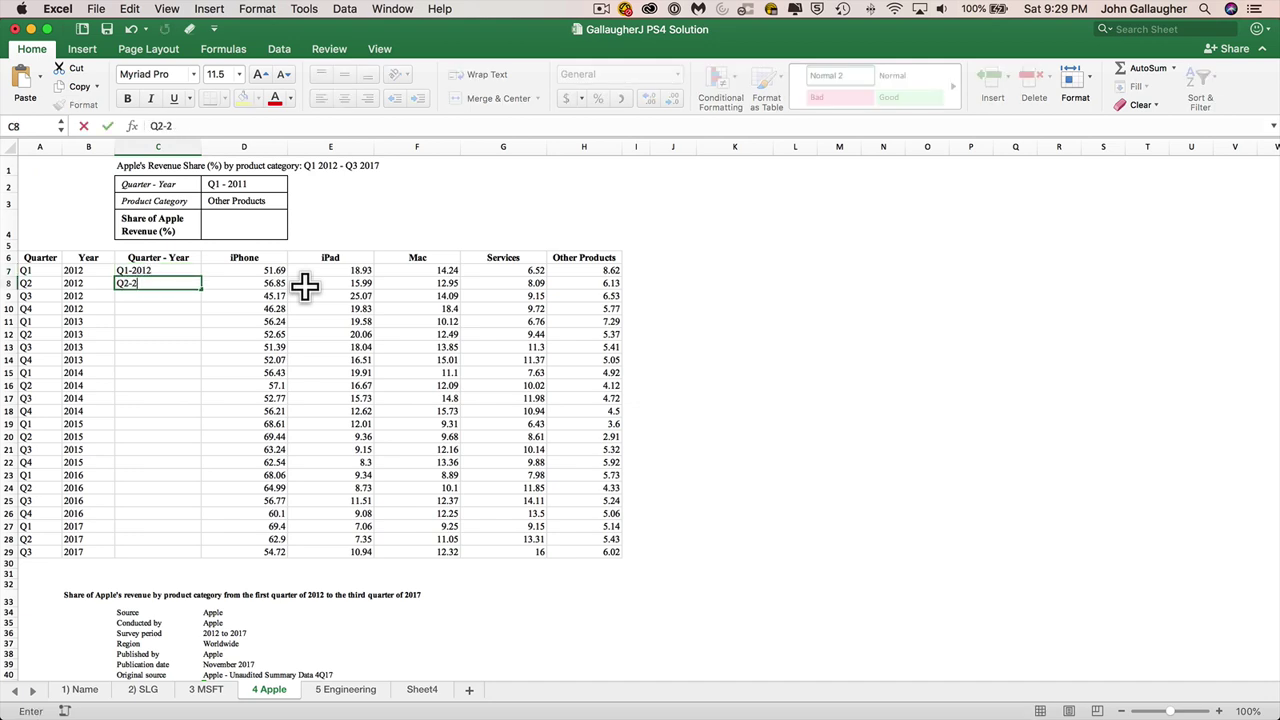
type("012")
key("Return")
Flash Fill C7:C29 with labels through Q3-2017, then return to the assignment PDF.
key("Up")
key("Up")
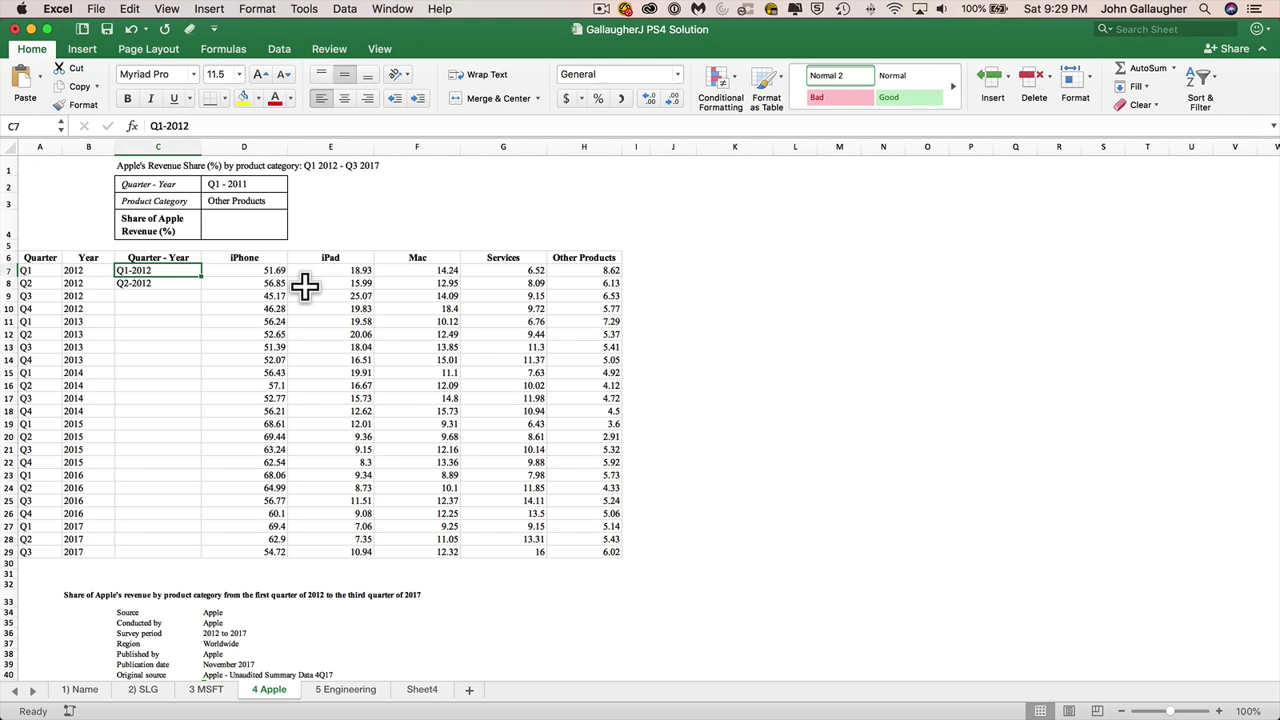
key("shift+Down")
key("shift+Down")
key("shift+Down")
key("shift+Down")
key("shift+Down")
key("shift+Down")
key("shift+Down")
key("shift+Down")
key("shift+Down")
key("shift+Down")
key("shift+Down")
key("shift+Down")
key("shift+Down")
key("shift+Down")
key("shift+Down")
key("shift+Down")
key("shift+Down")
key("shift+Down")
key("shift+Down")
key("shift+Down")
key("shift+Down")
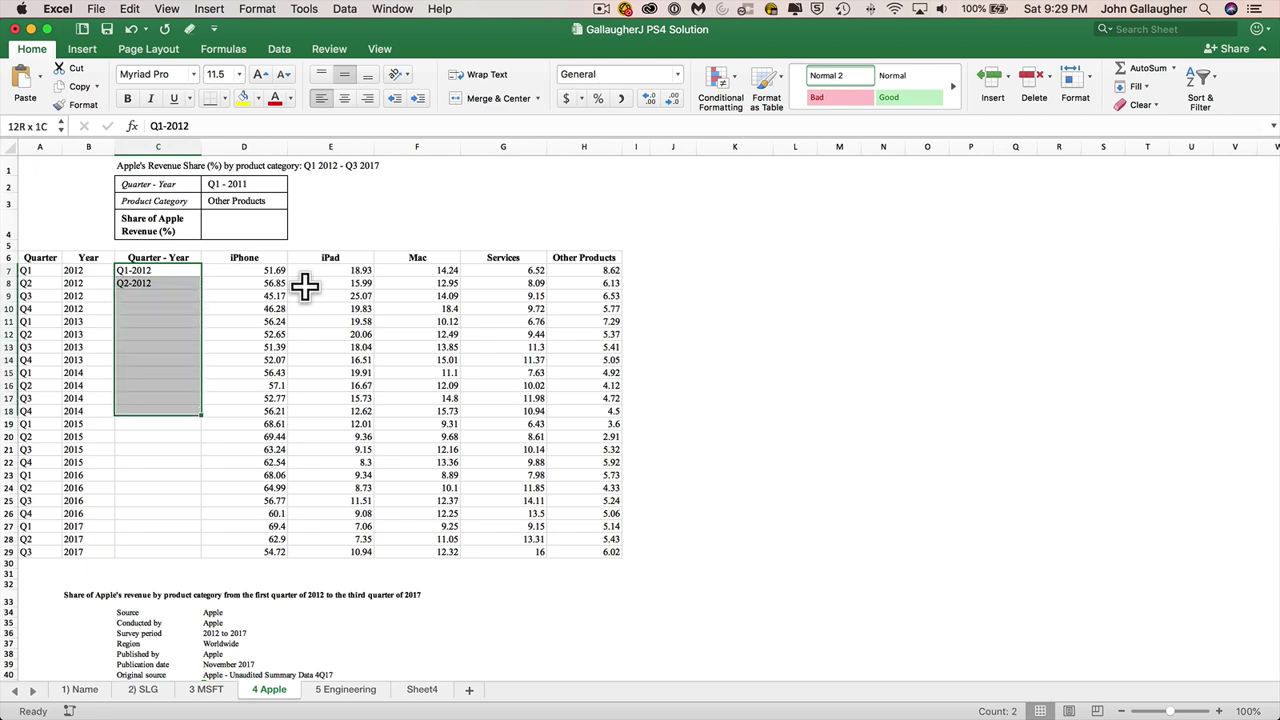
key("shift+Down")
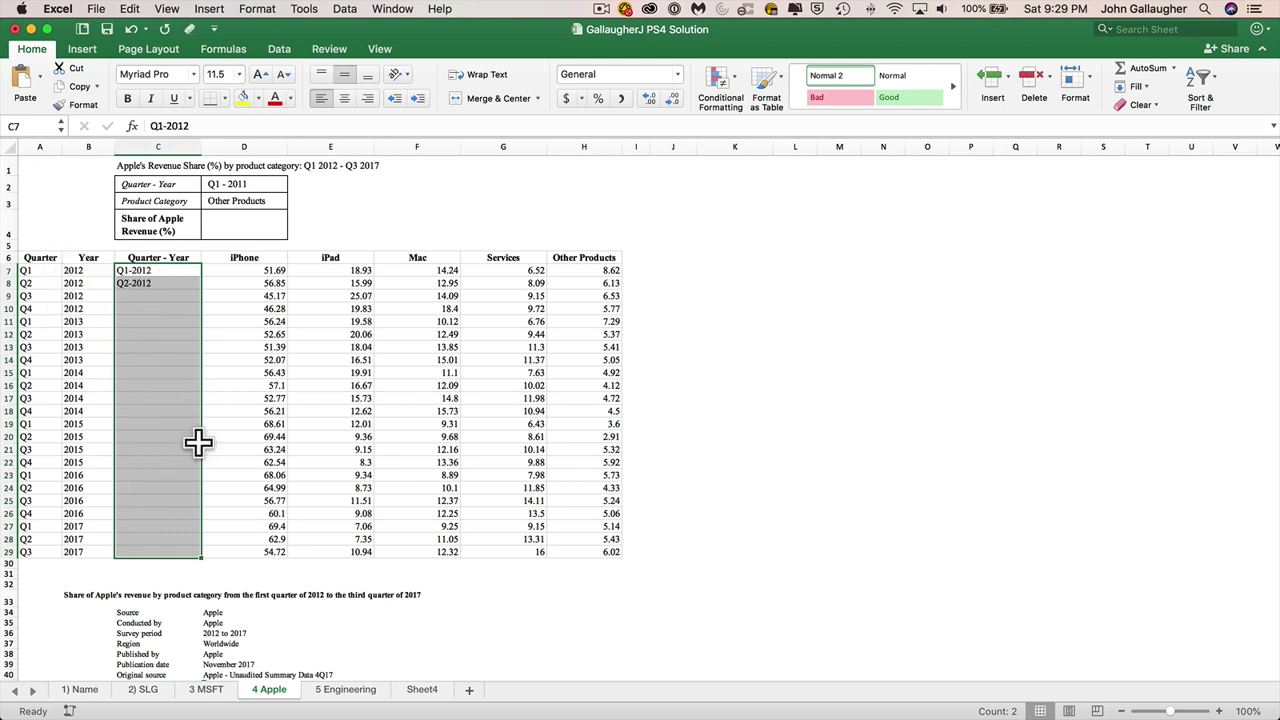
left_click(1146, 88)
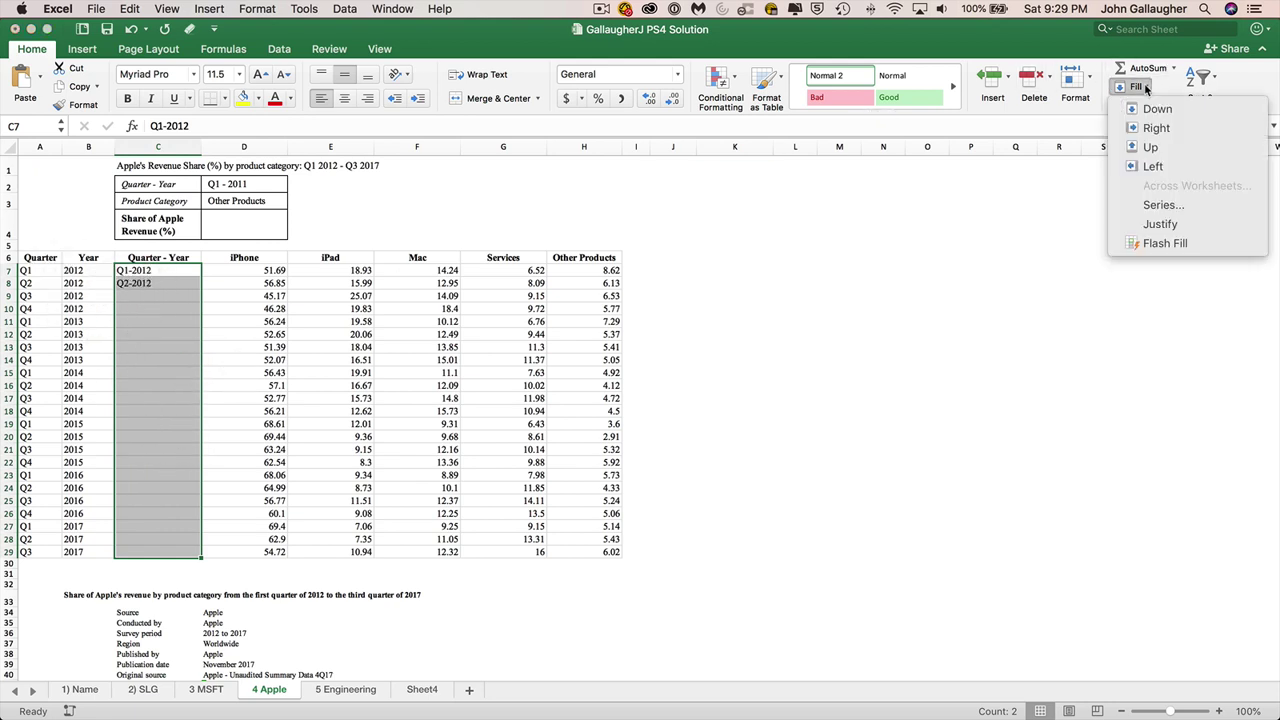
left_click(1164, 244)
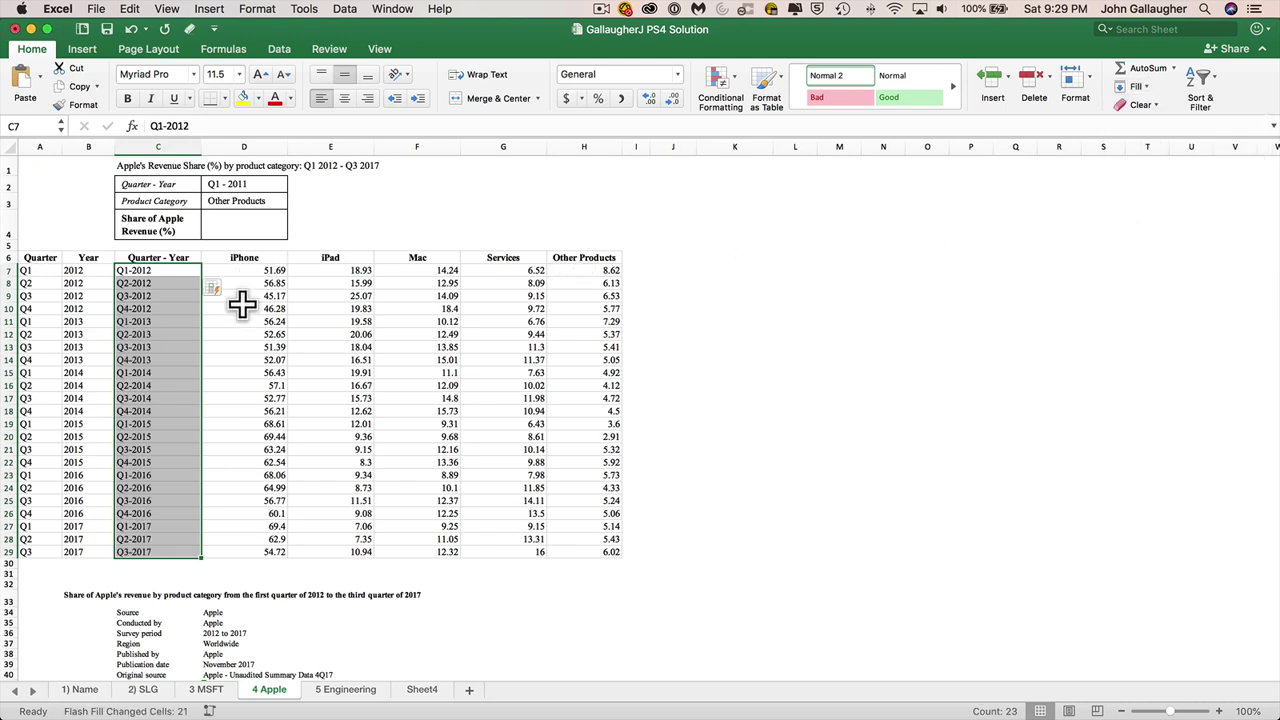
key("super+Tab")
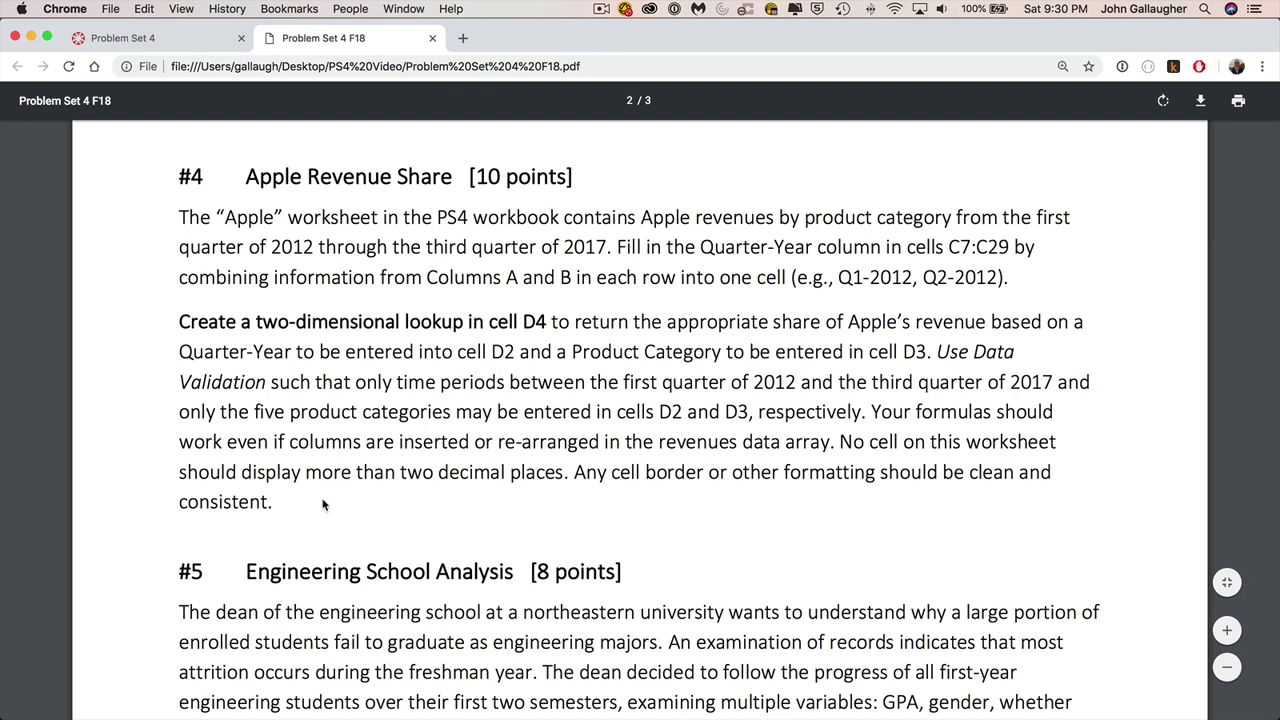
Return to the Excel workbook after rereading the lookup and validation requirements.
key("super+Tab")
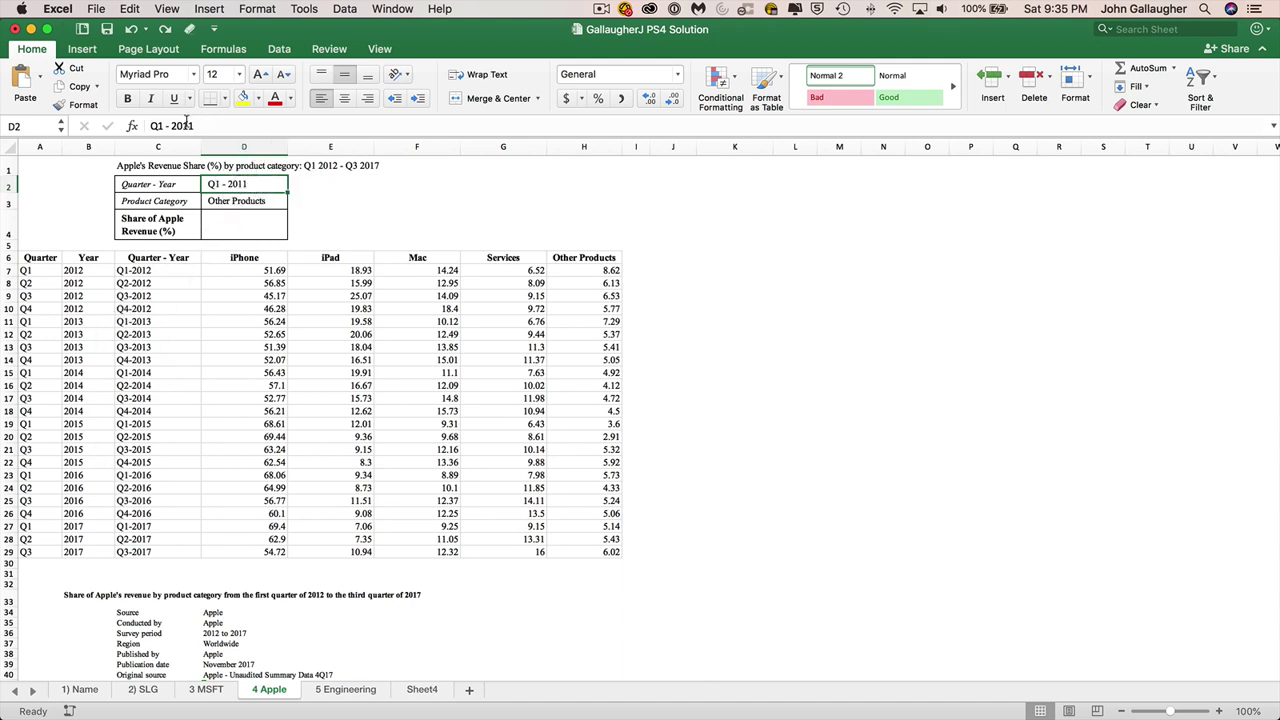
Change D2's quarter from Q1 - 2011 to Q4-2015 and enter iPad in D3.
left_click(170, 126)
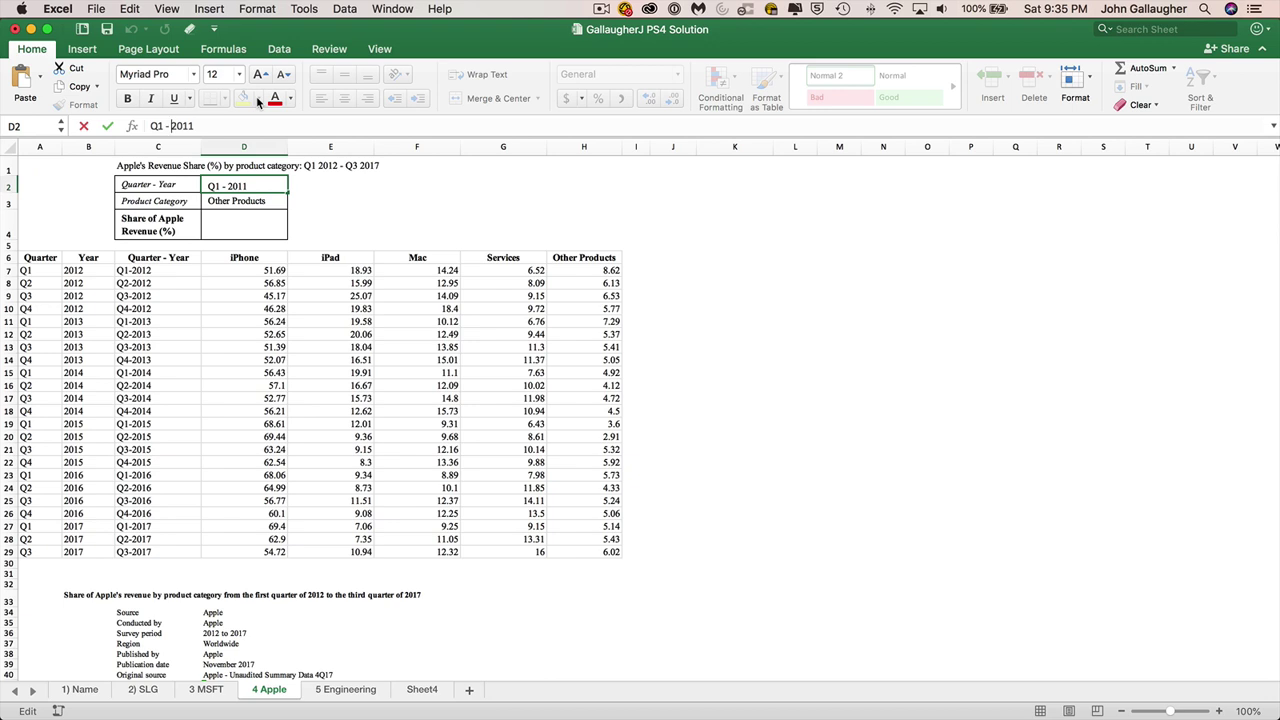
key("BackSpace")
key("BackSpace")
key("BackSpace")
type("4")
key("Return")
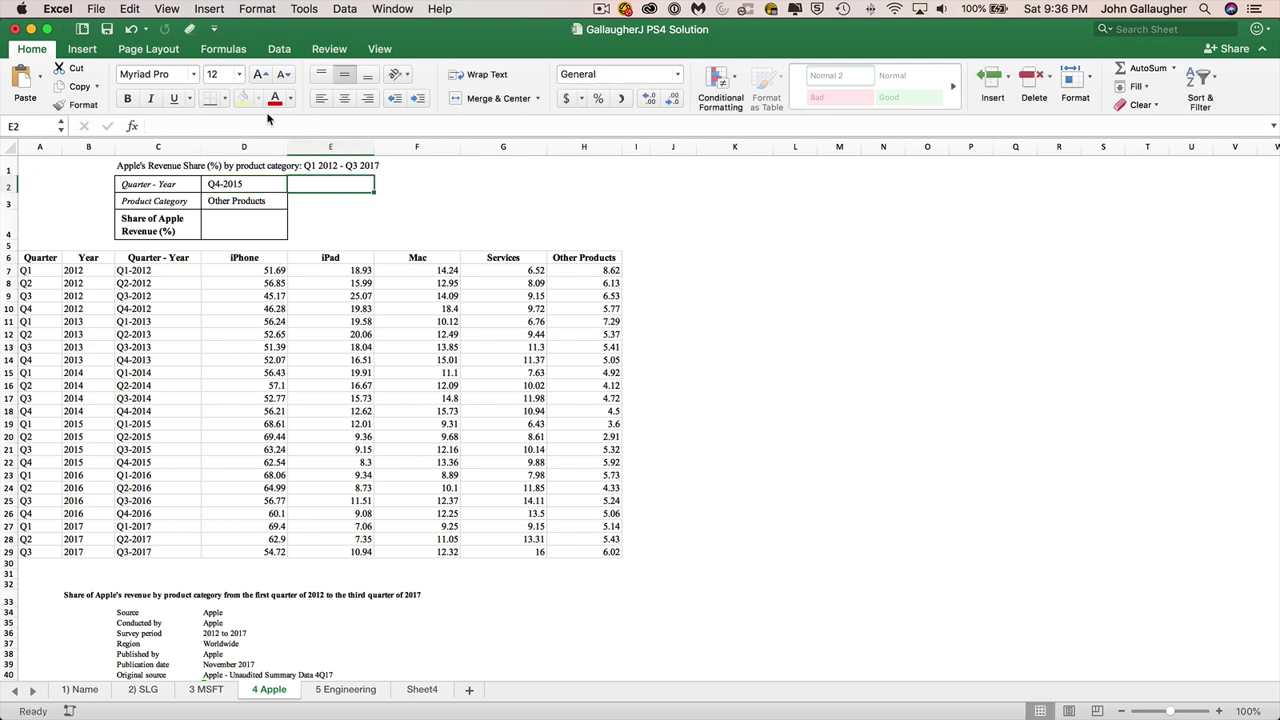
type("iPad")
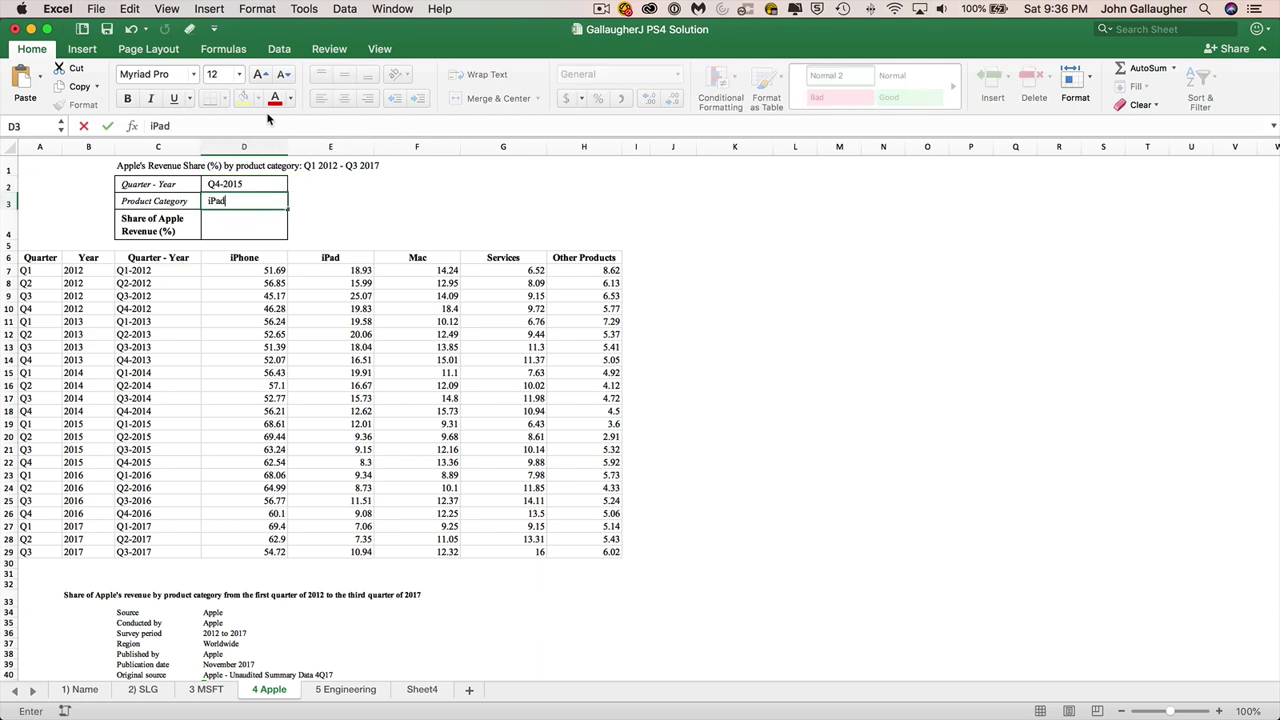
key("Return")
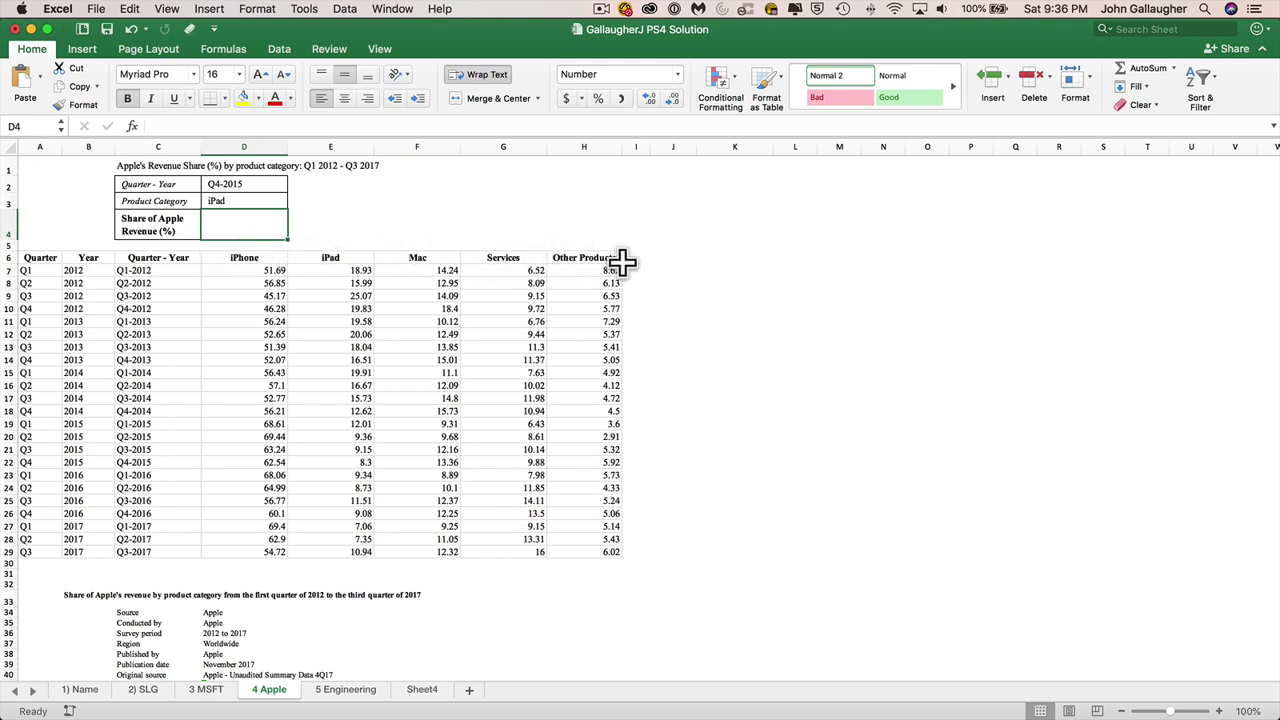
Enter =MATCH(D3,D6:H6,0) in E3 to find the category's header position.
left_click(318, 202)
type("=")
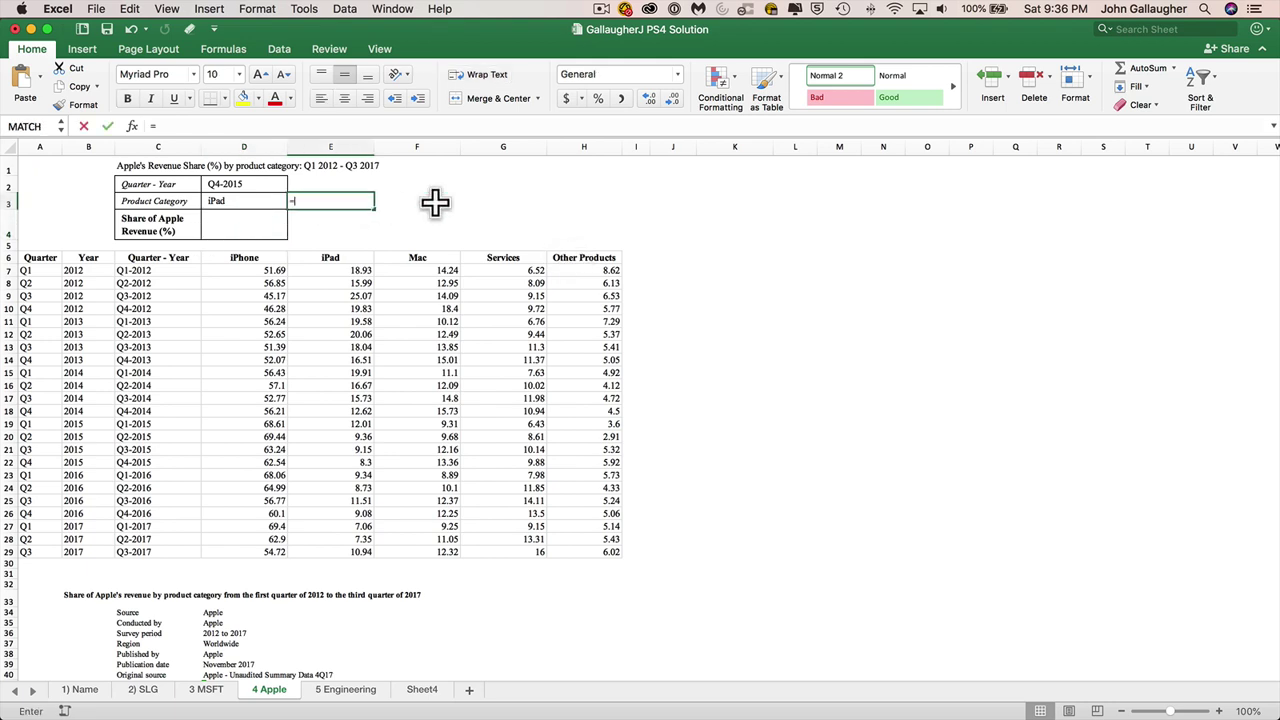
type("match")
key("Tab")
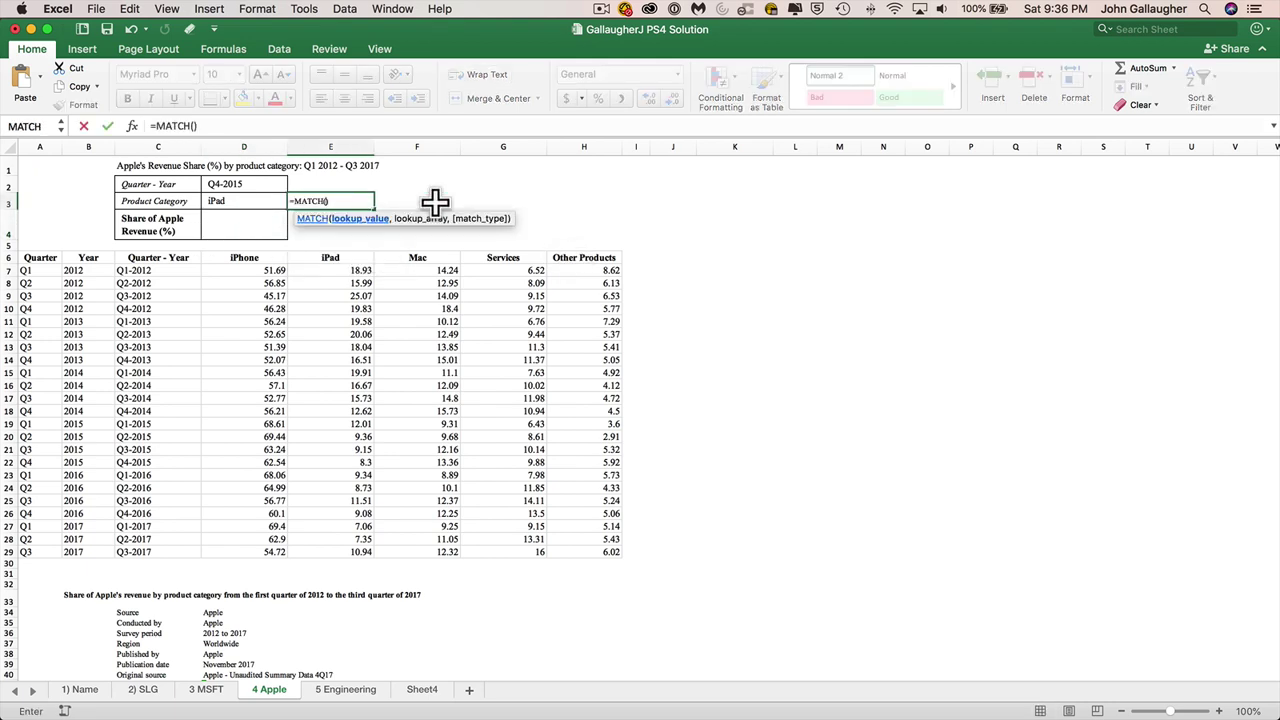
left_click(245, 200)
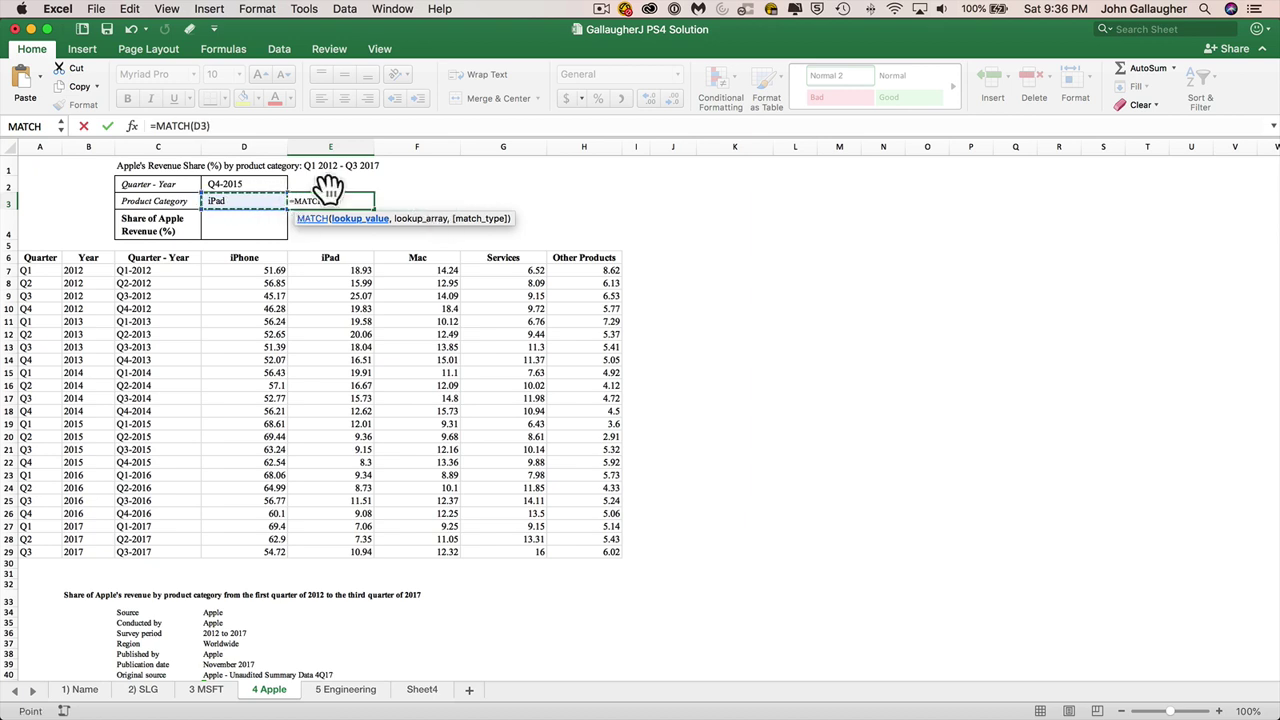
type(",")
left_click_drag(243, 258, 567, 257)
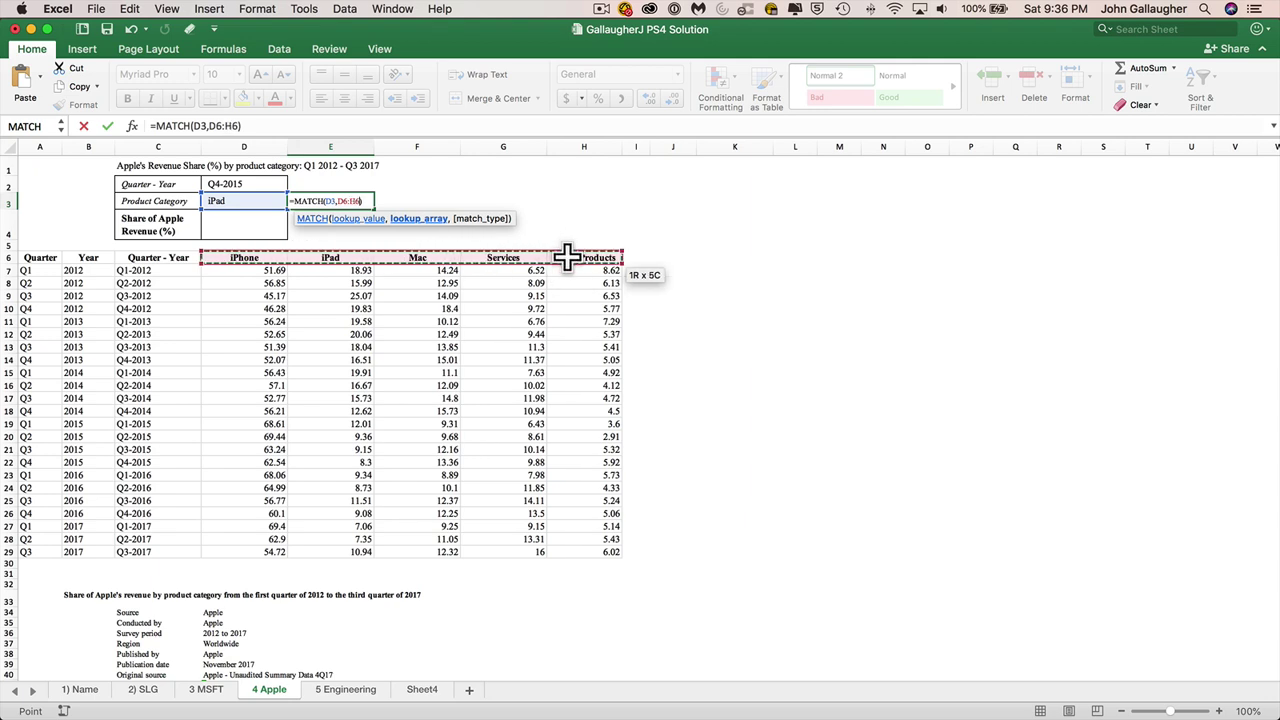
type(",0")
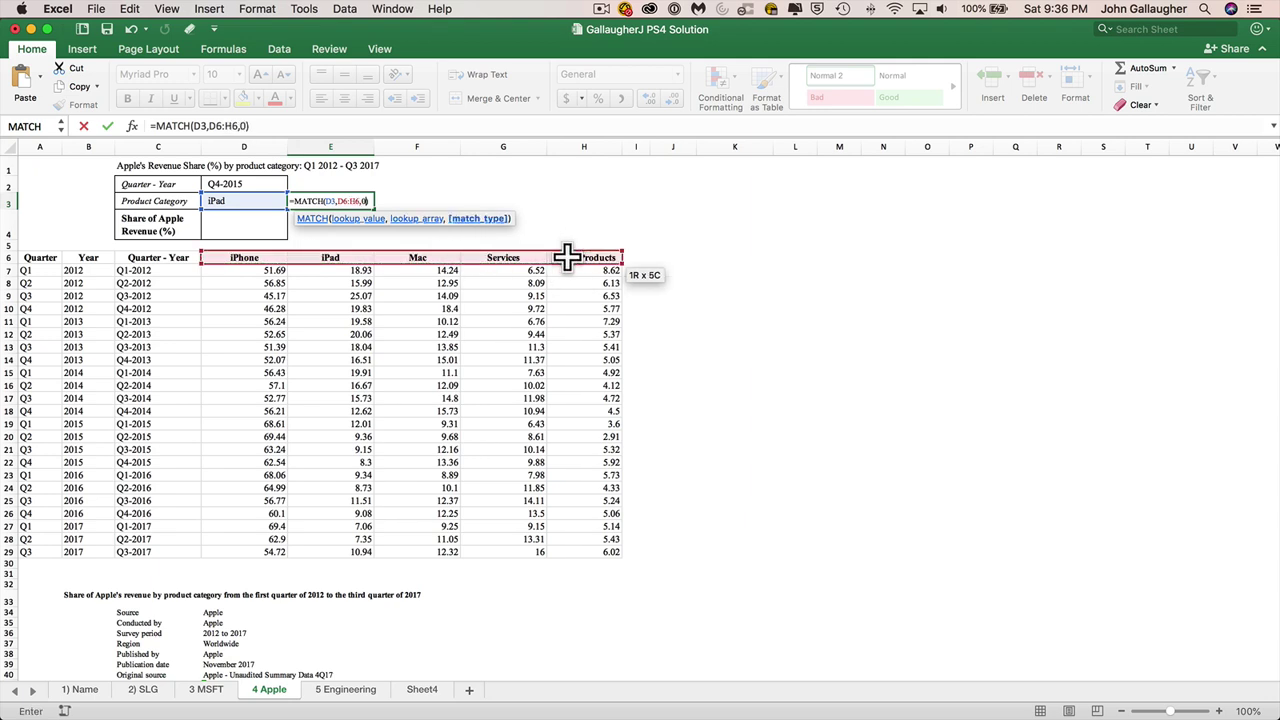
key("Return")
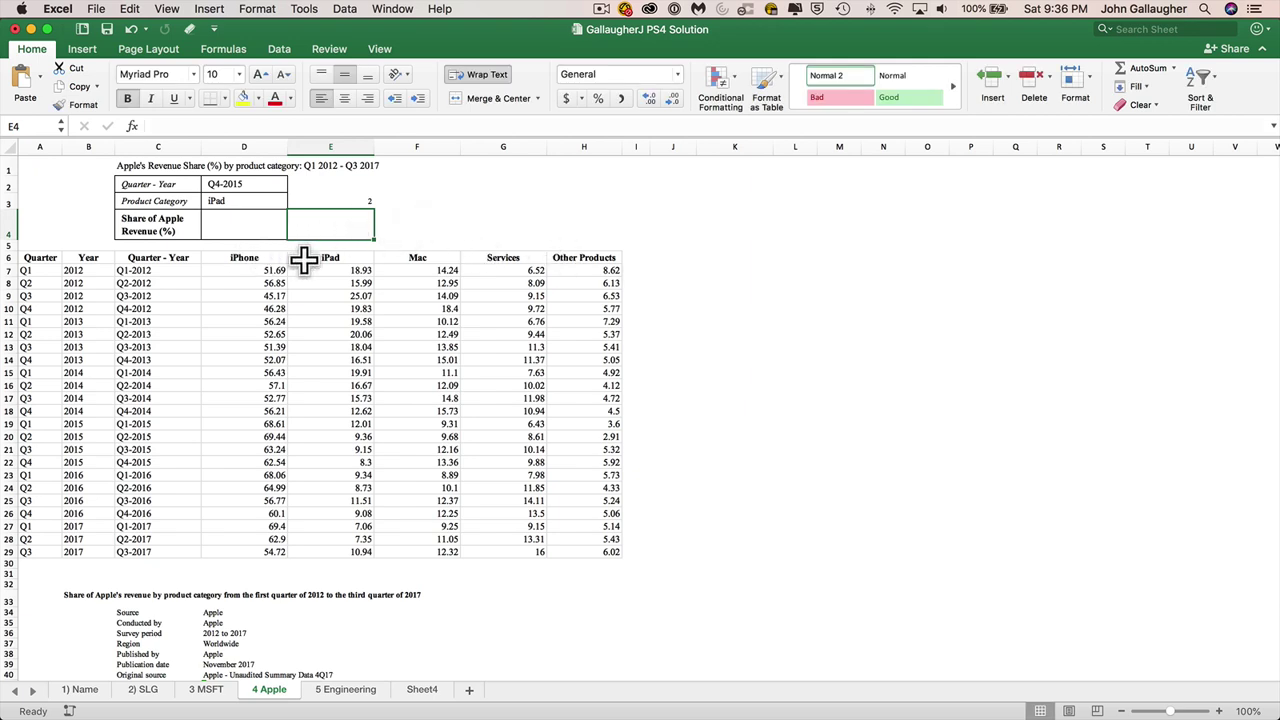
Change the D3 product category to Services.
left_click(244, 201)
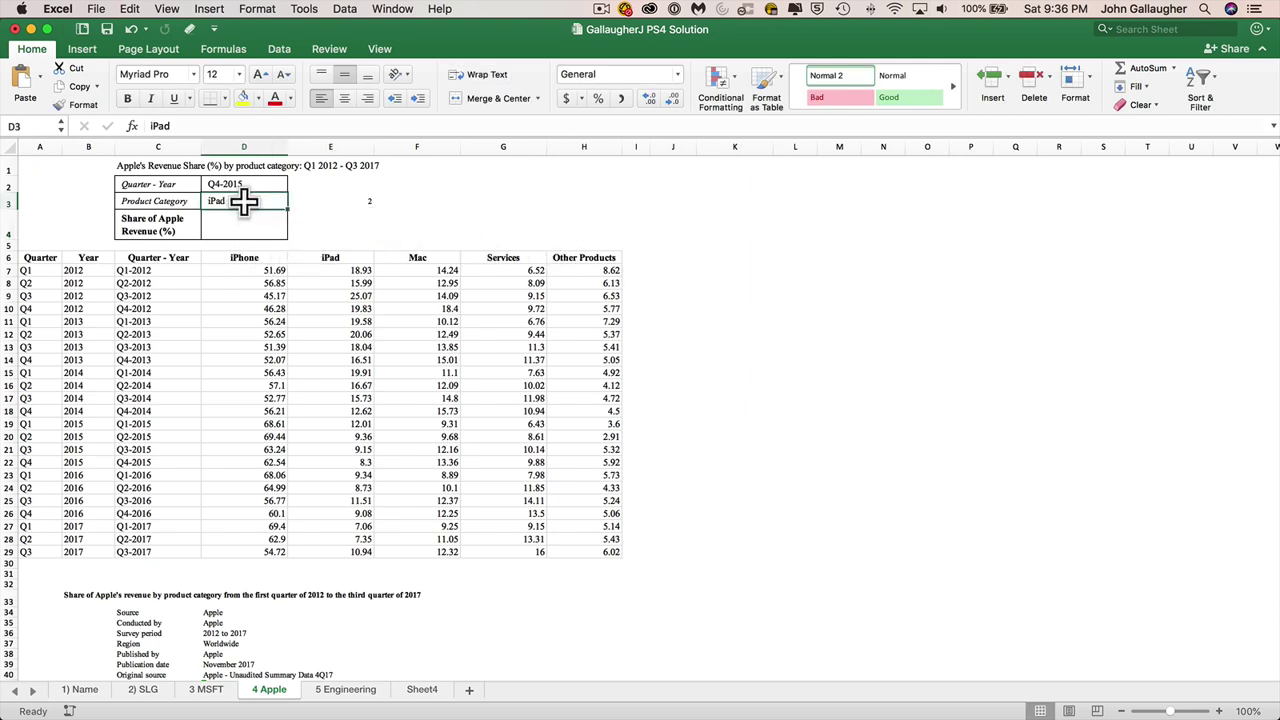
type("Seriv")
key("BackSpace")
key("BackSpace")
type("vice")
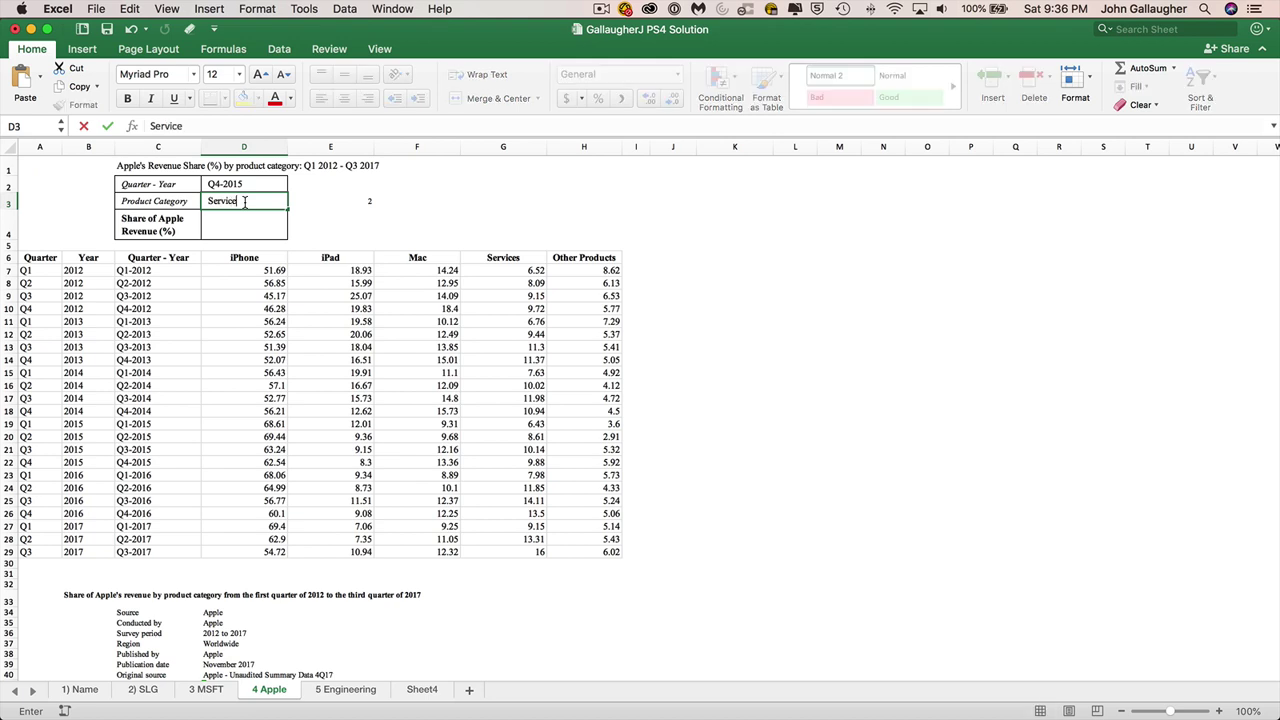
type("s")
key("Return")
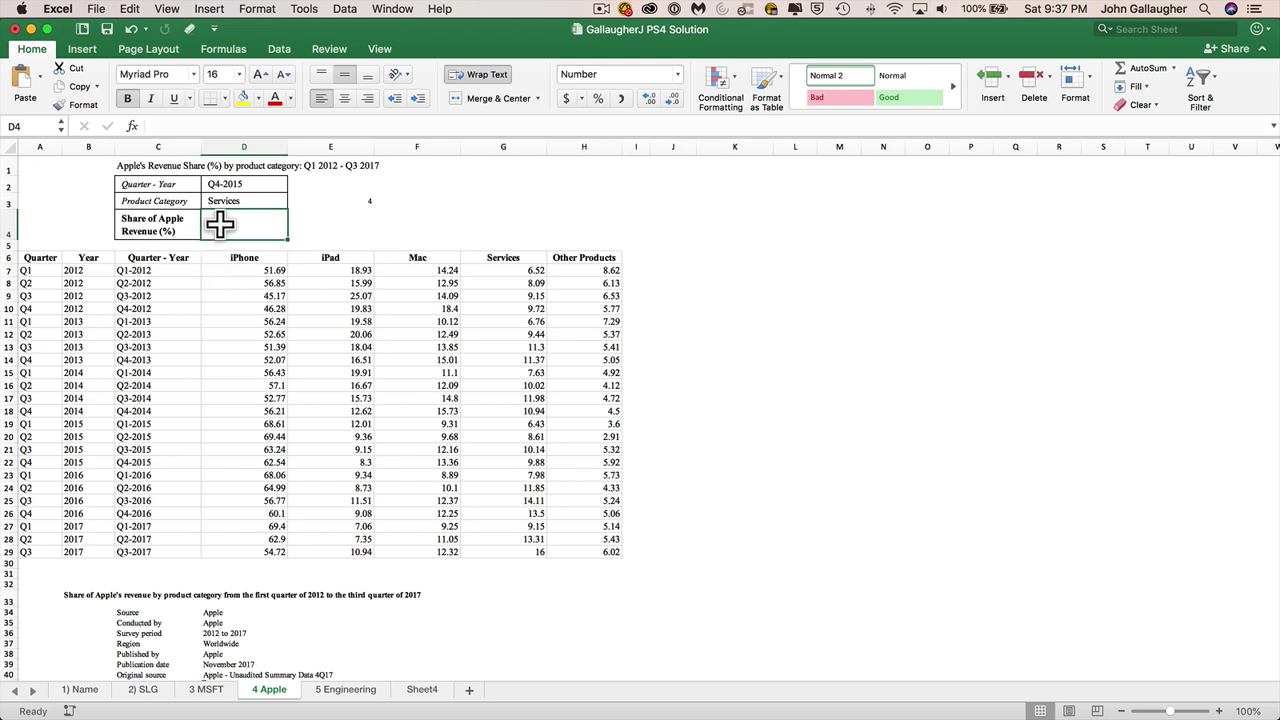
Enter =VLOOKUP(D2,C7:H29,E3,FALSE) in D4, returning 13.36 for Q4-2015 Services.
type("=vlook")
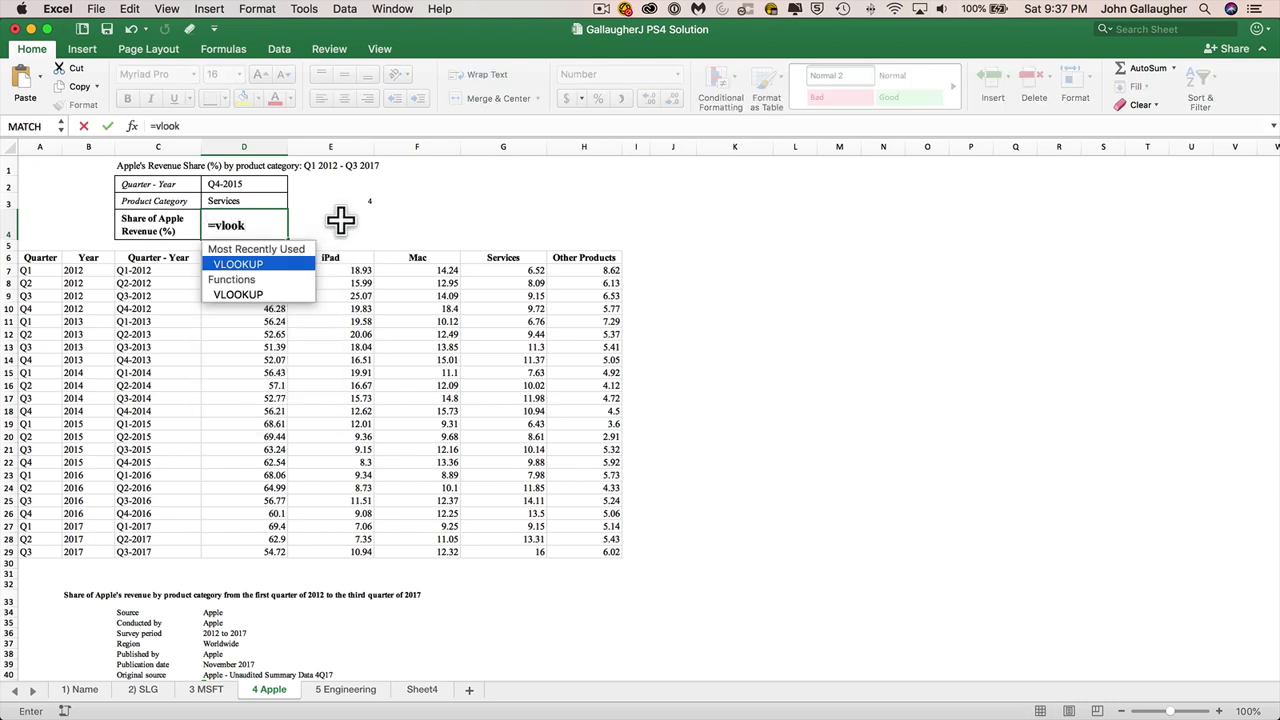
key("Tab")
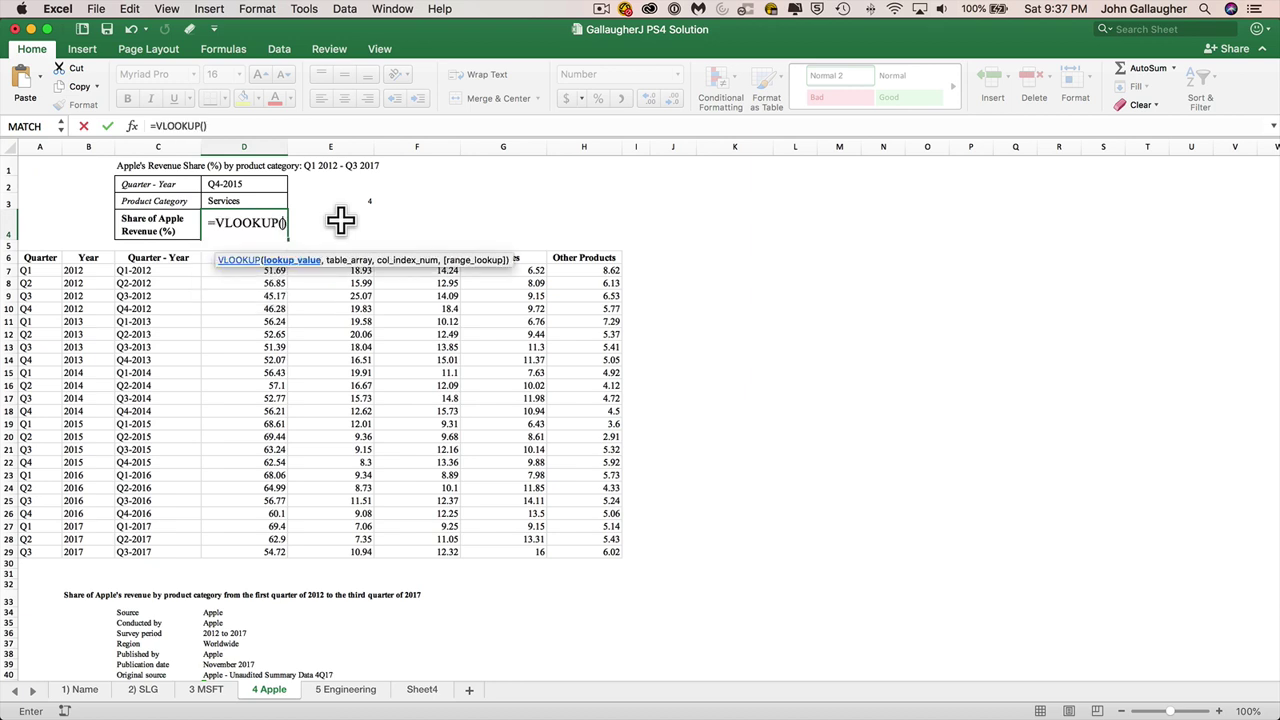
left_click(246, 183)
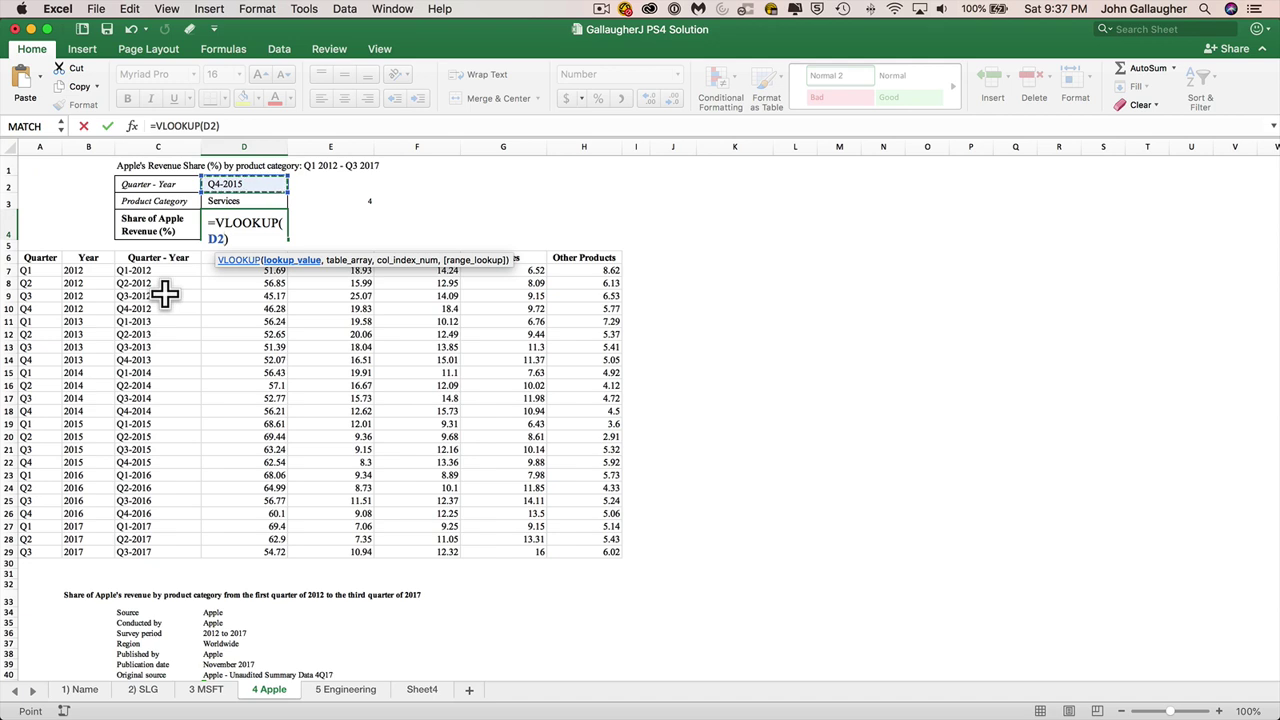
type(",")
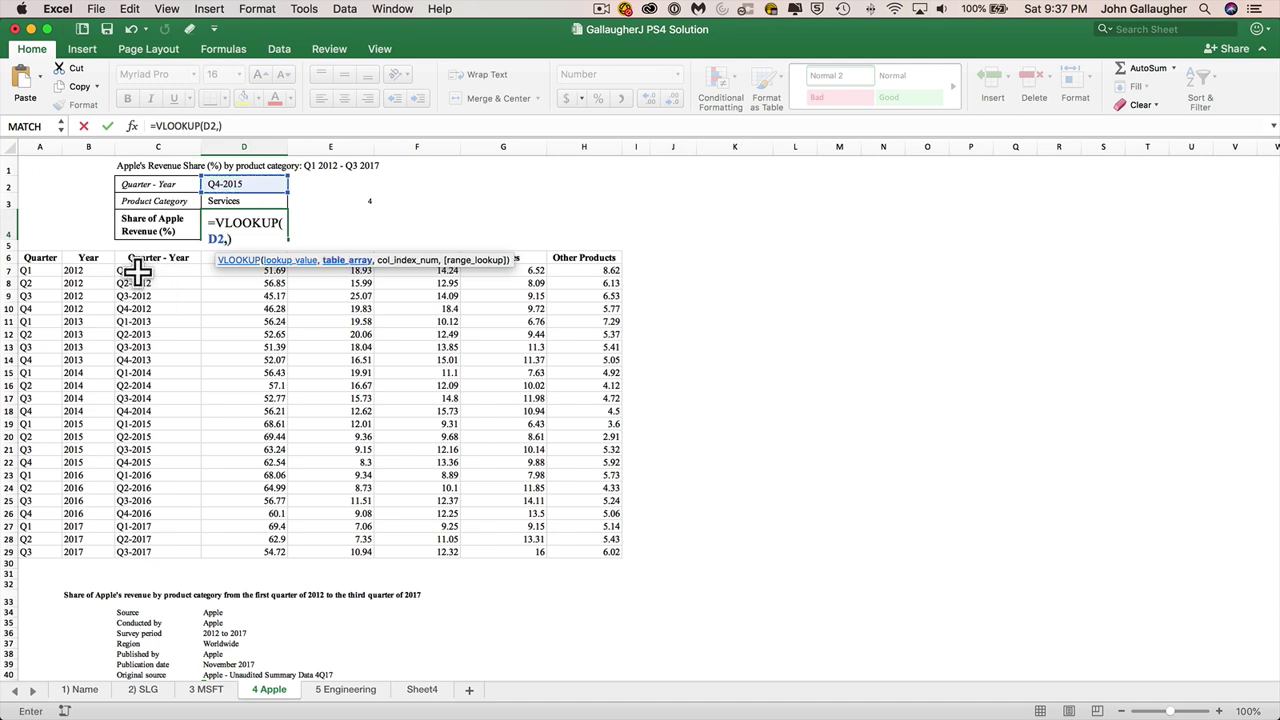
left_click_drag(133, 268, 586, 552)
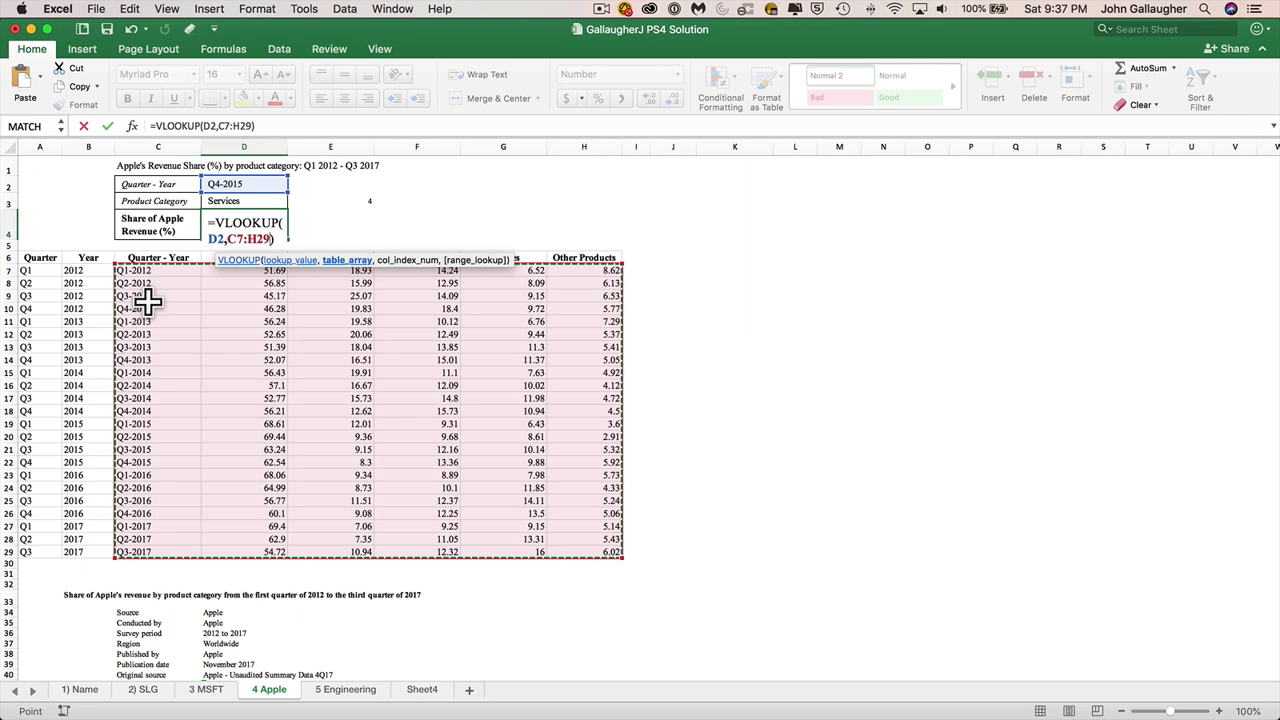
type(",")
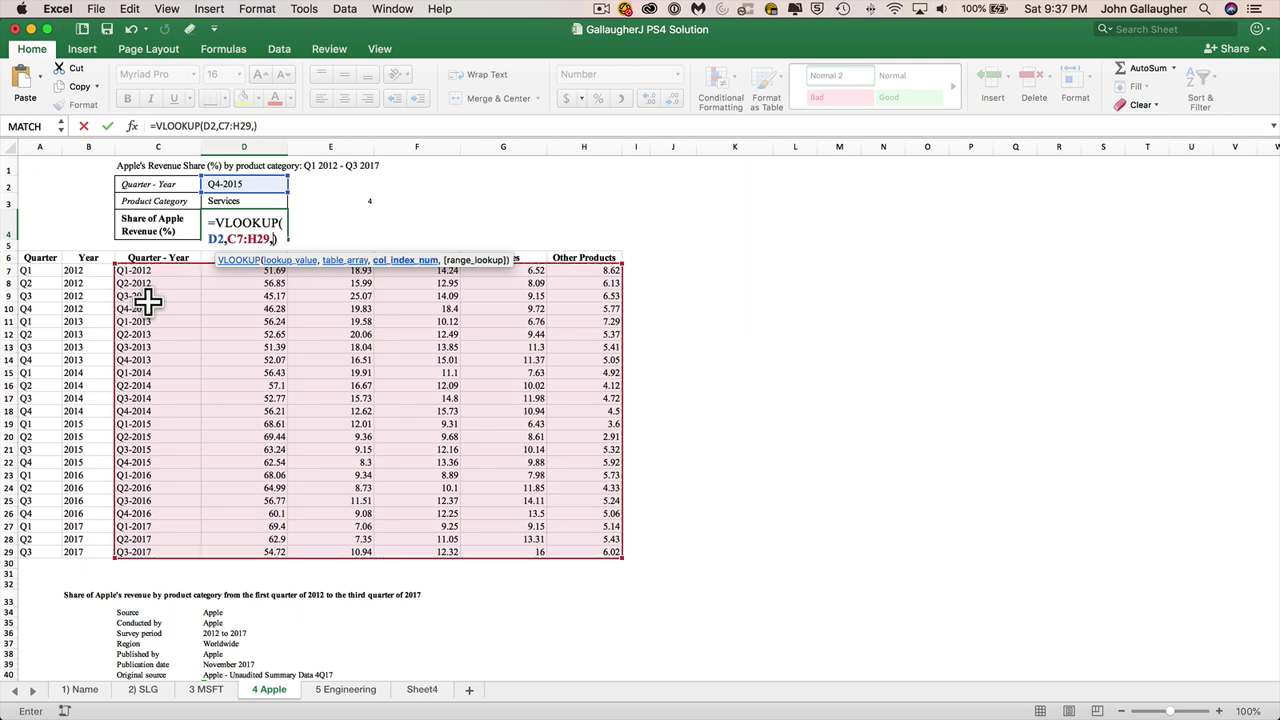
left_click(352, 201)
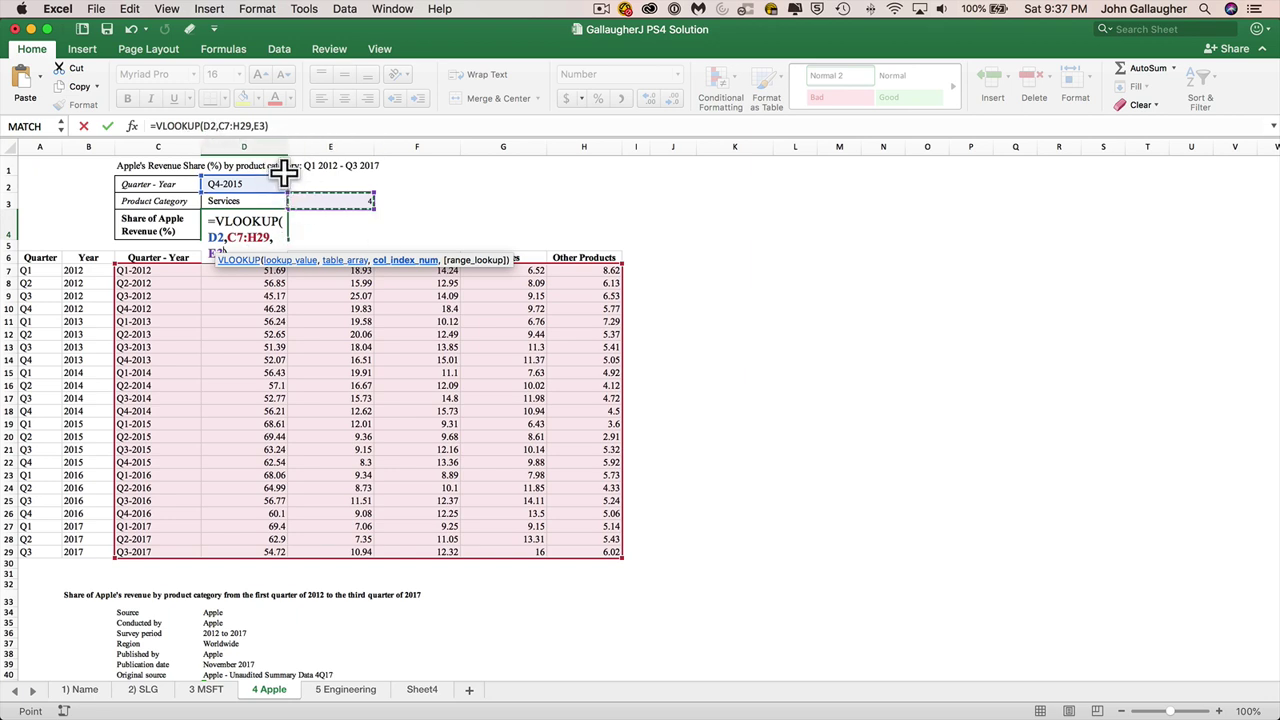
type(",")
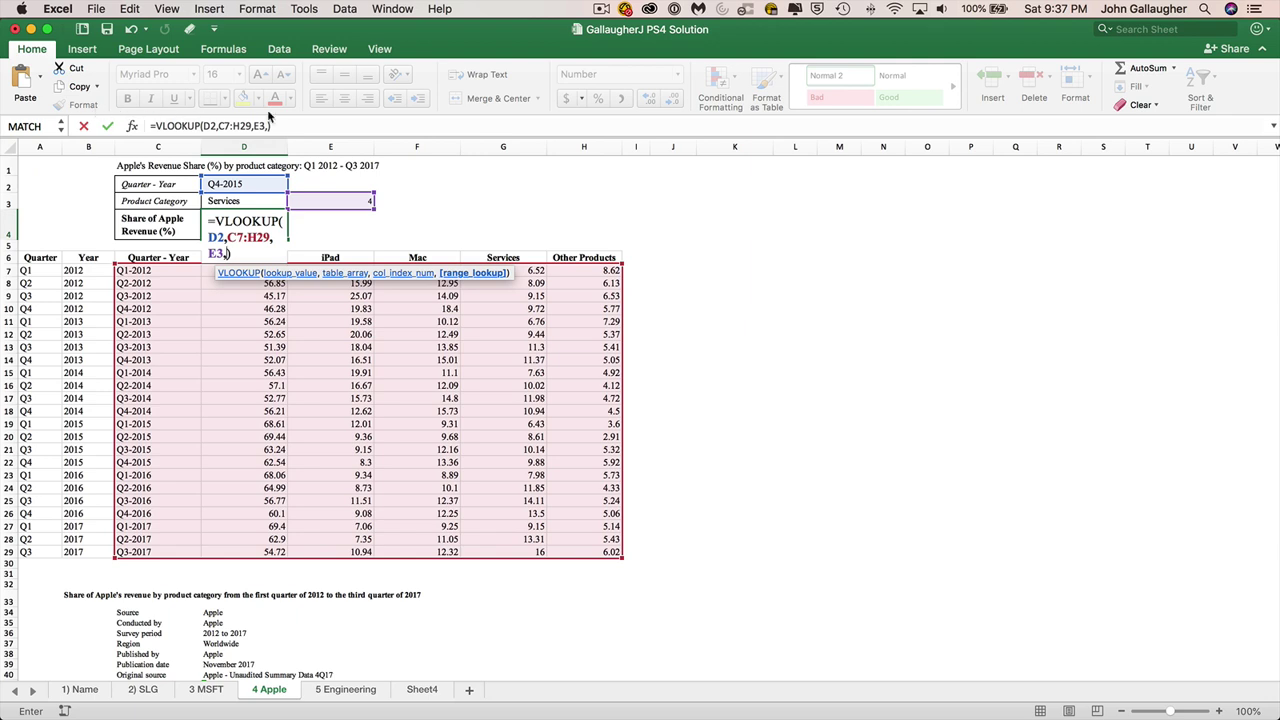
type("FALSE")
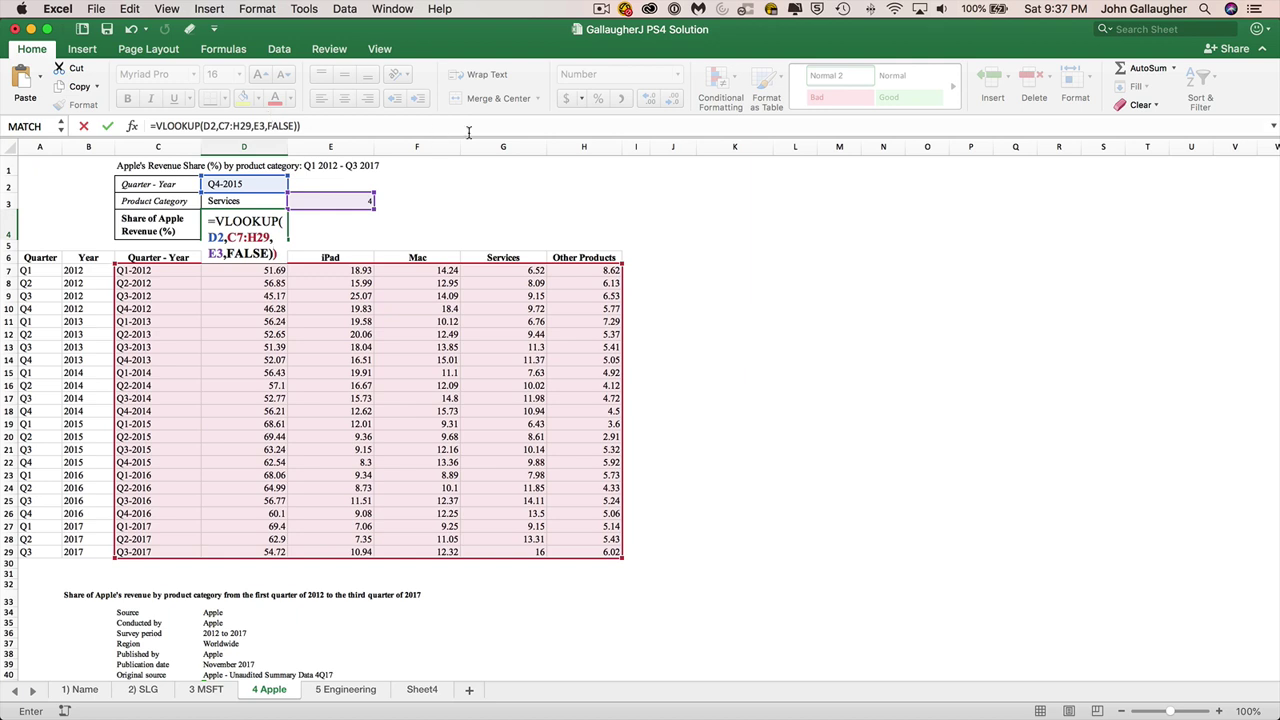
key("BackSpace")
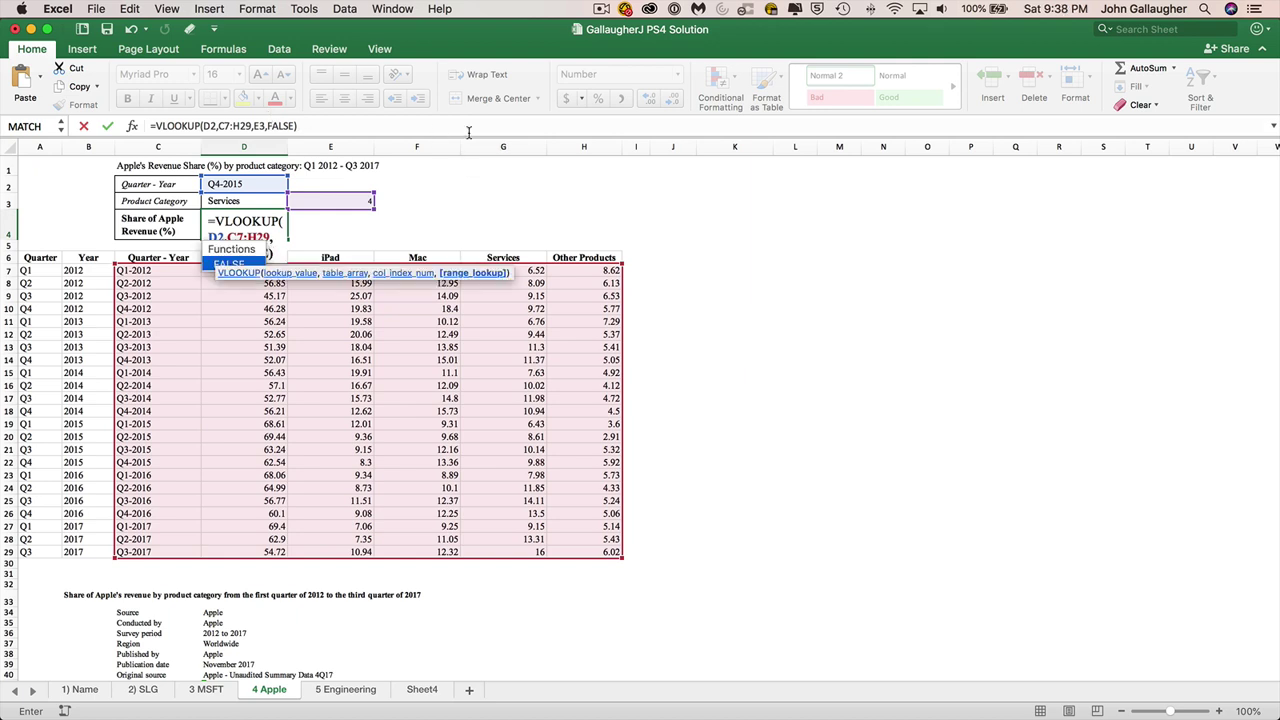
key("Return")
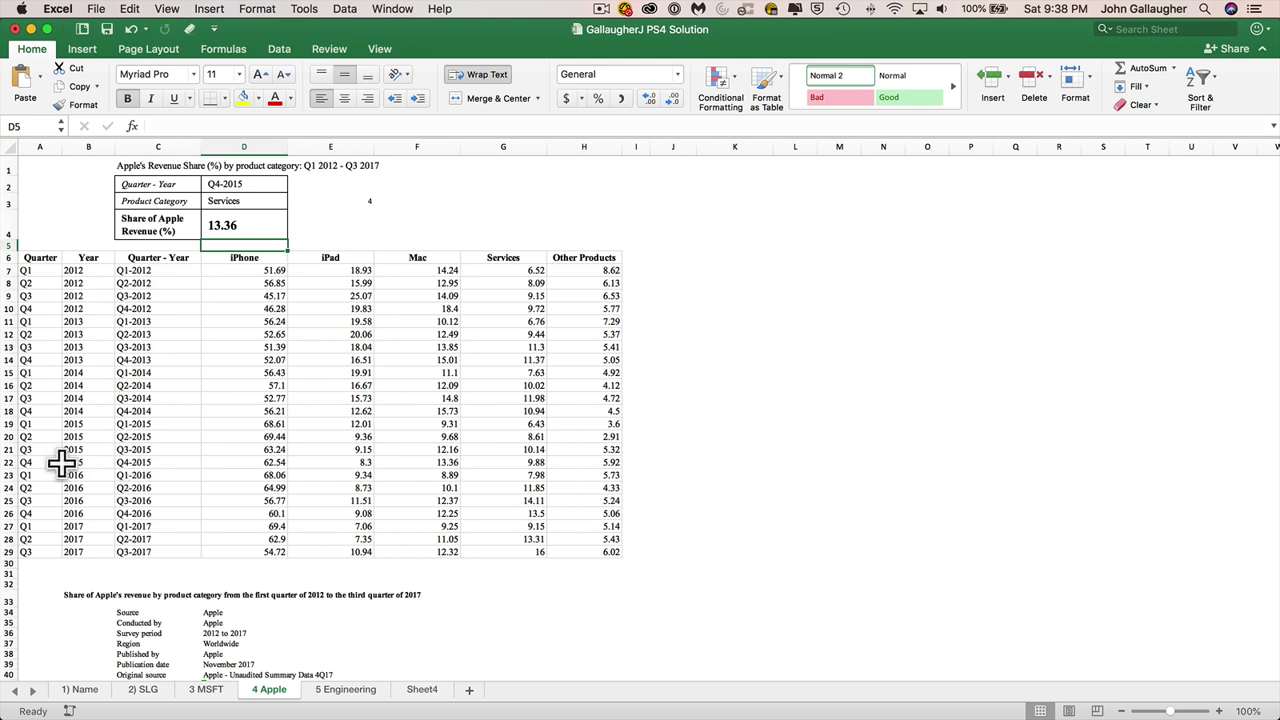
Compare D4's 13.36 with the Q4-2015 row 22 values, then select D4.
left_click(10, 462)
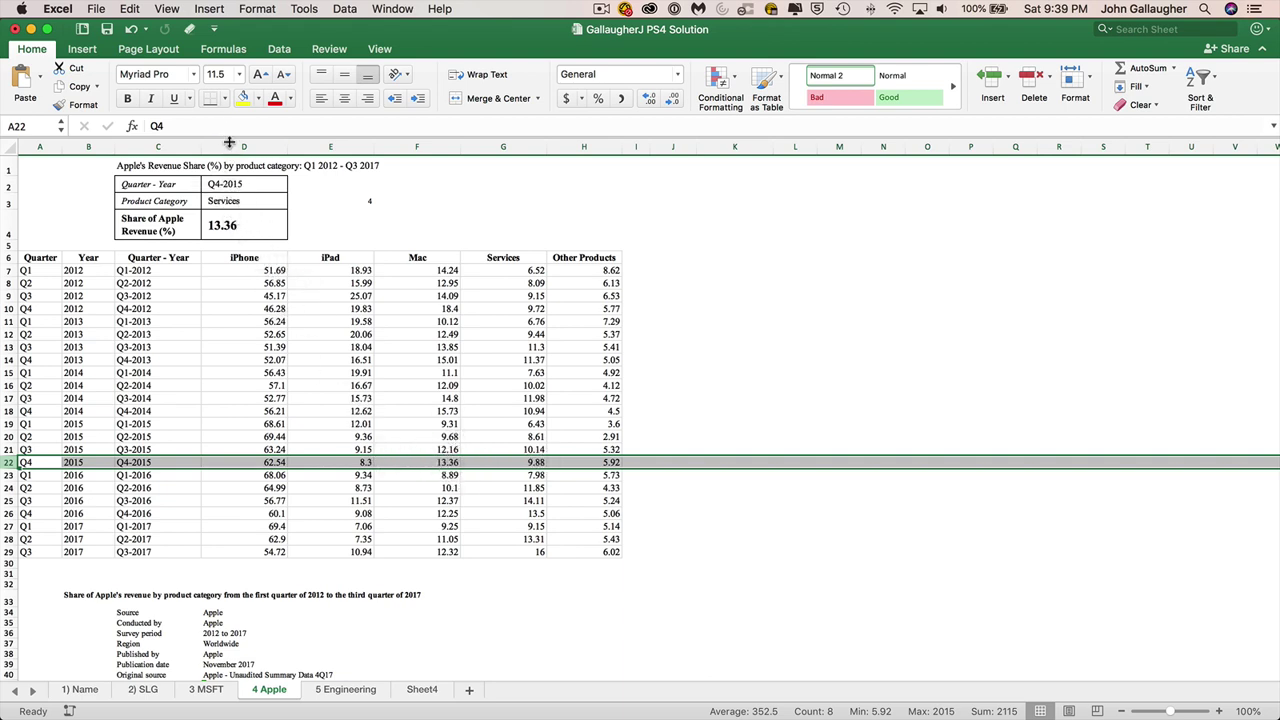
left_click(246, 224)
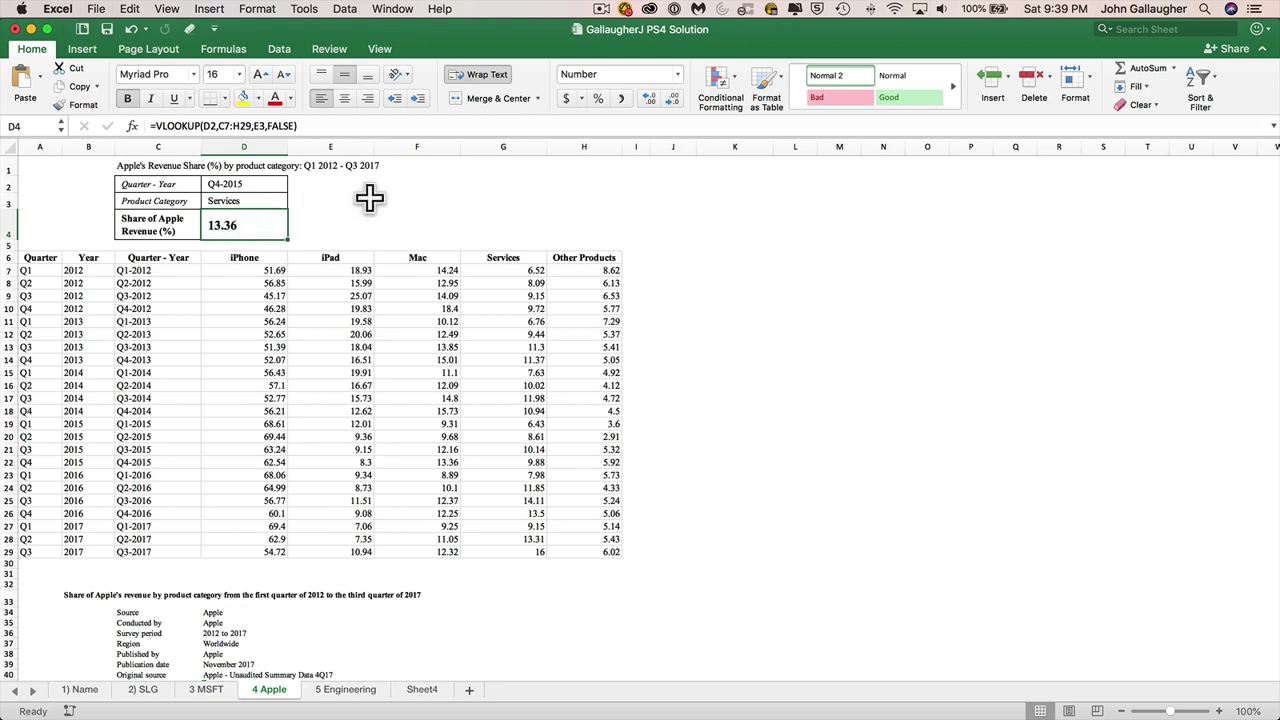
Change D4's column index to E3+1 and check the Q4-2015 Services value matches.
left_click(263, 125)
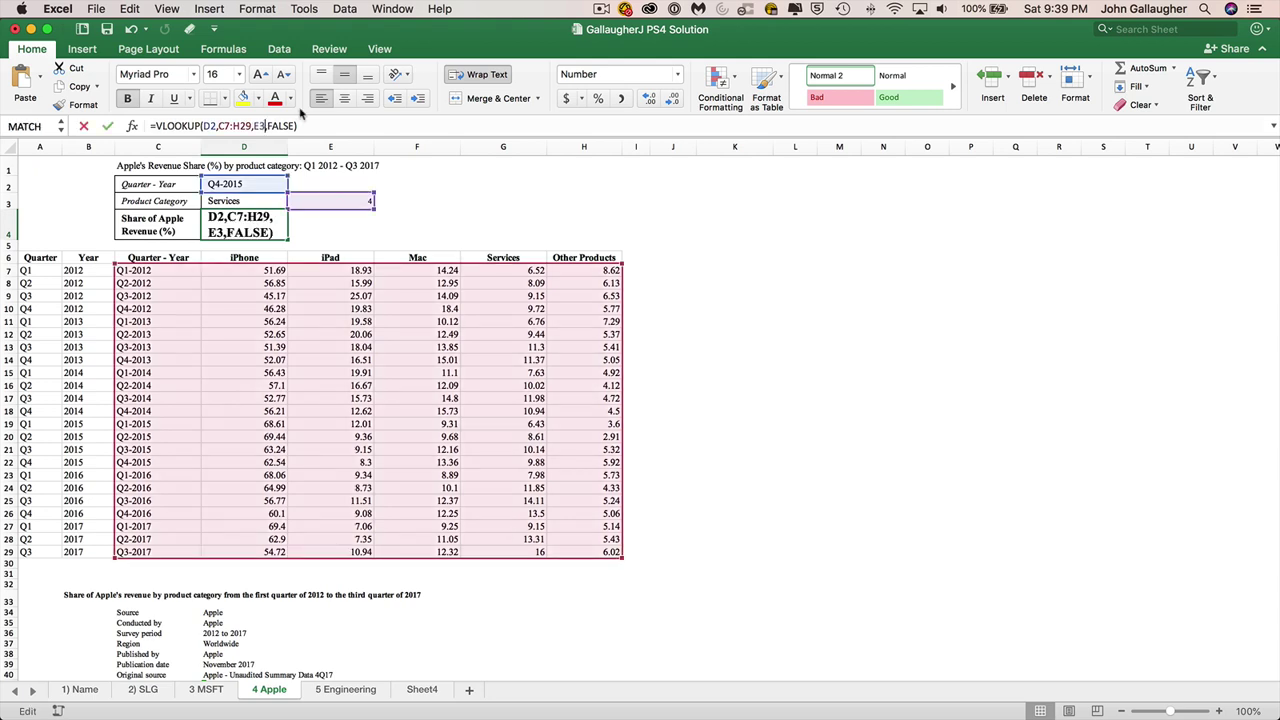
type("+1")
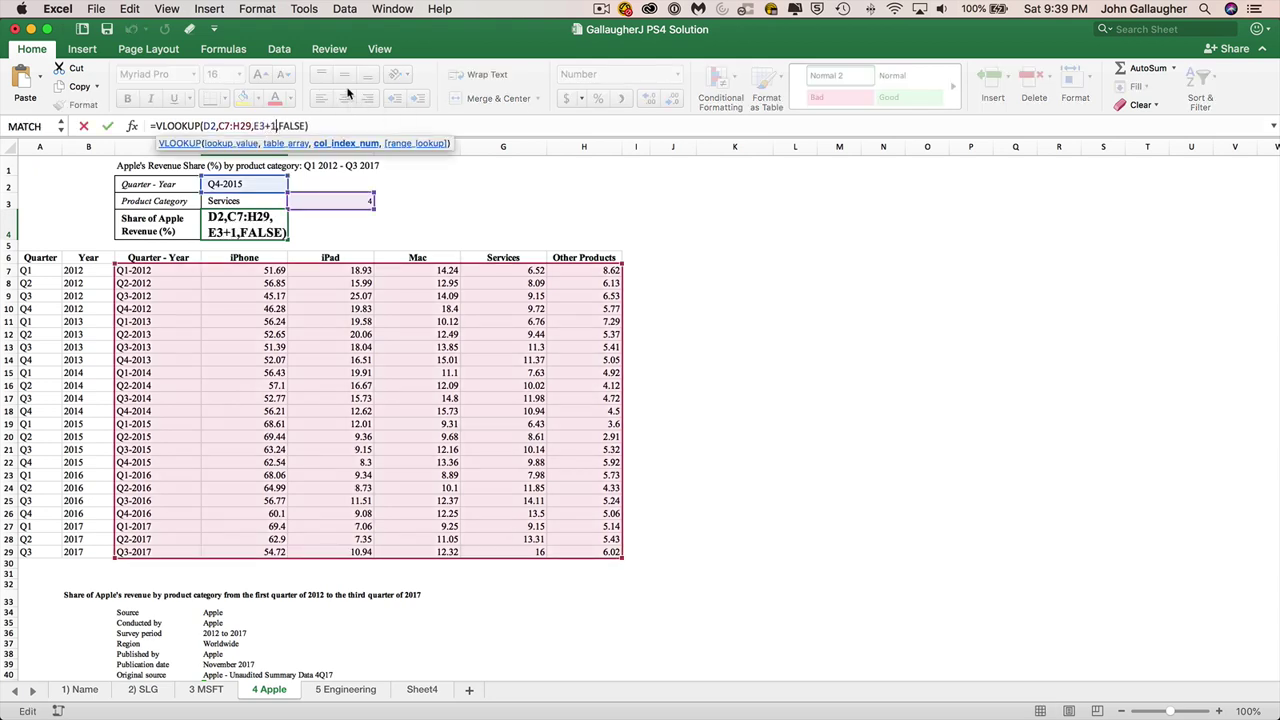
key("Return")
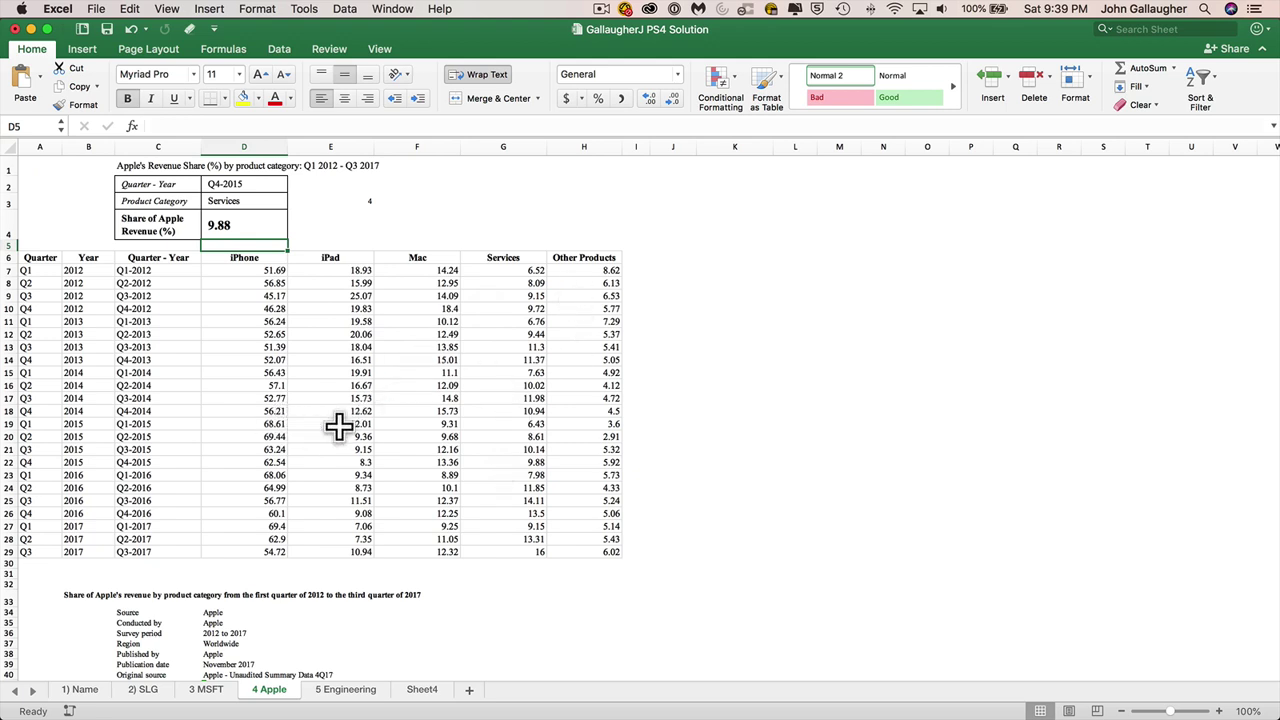
left_click(526, 461)
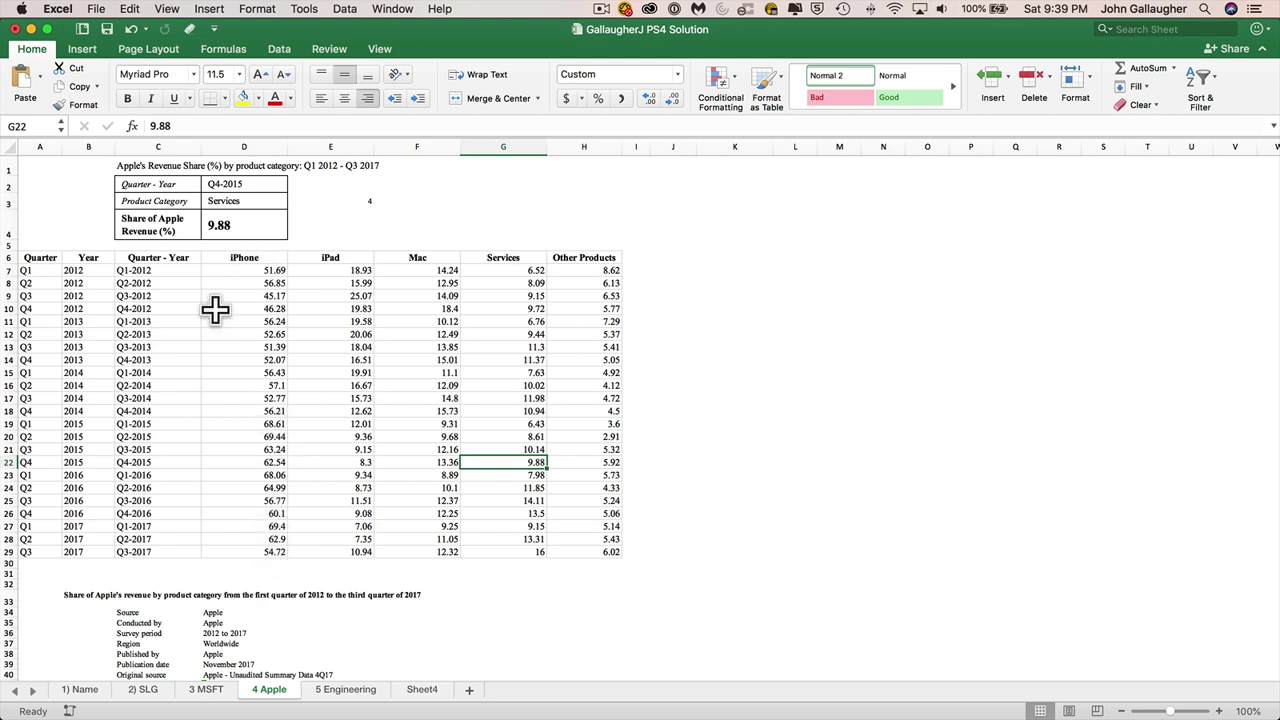
Test the lookup with Q3-2017/iPhone, then Q1-2012/Other Products, returning 8.62.
left_click(243, 184)
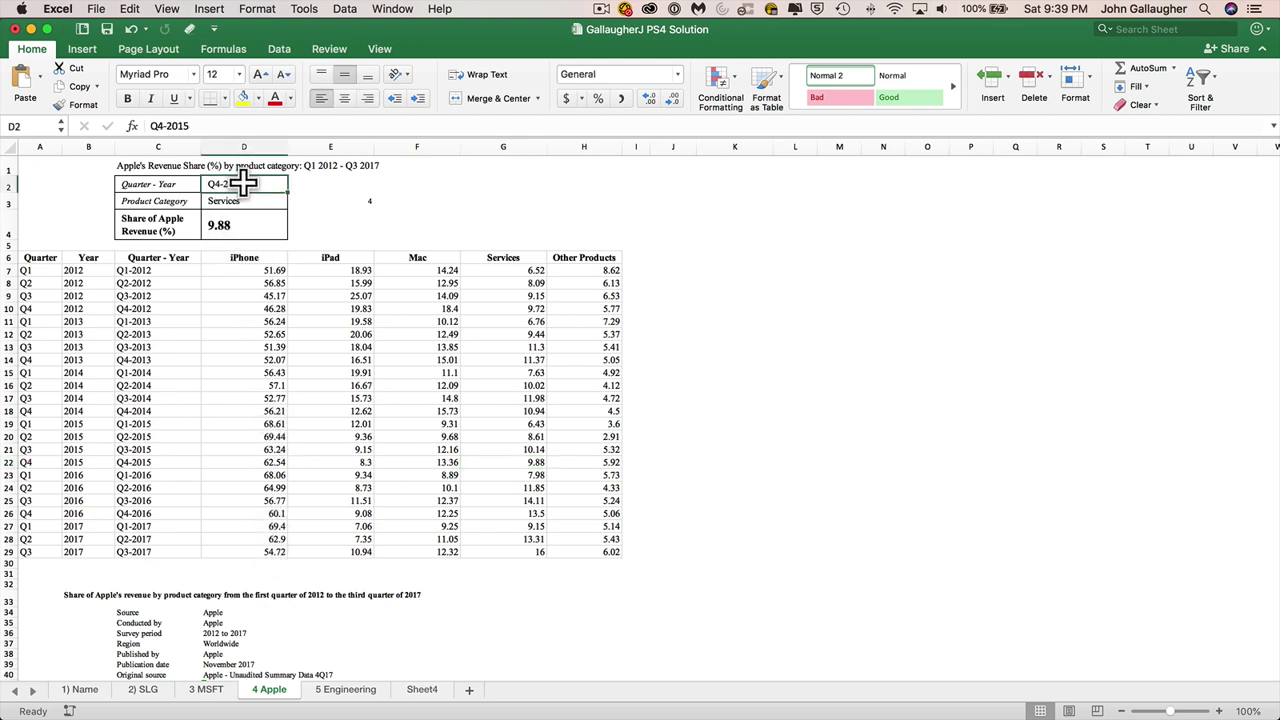
type("Q3-20")
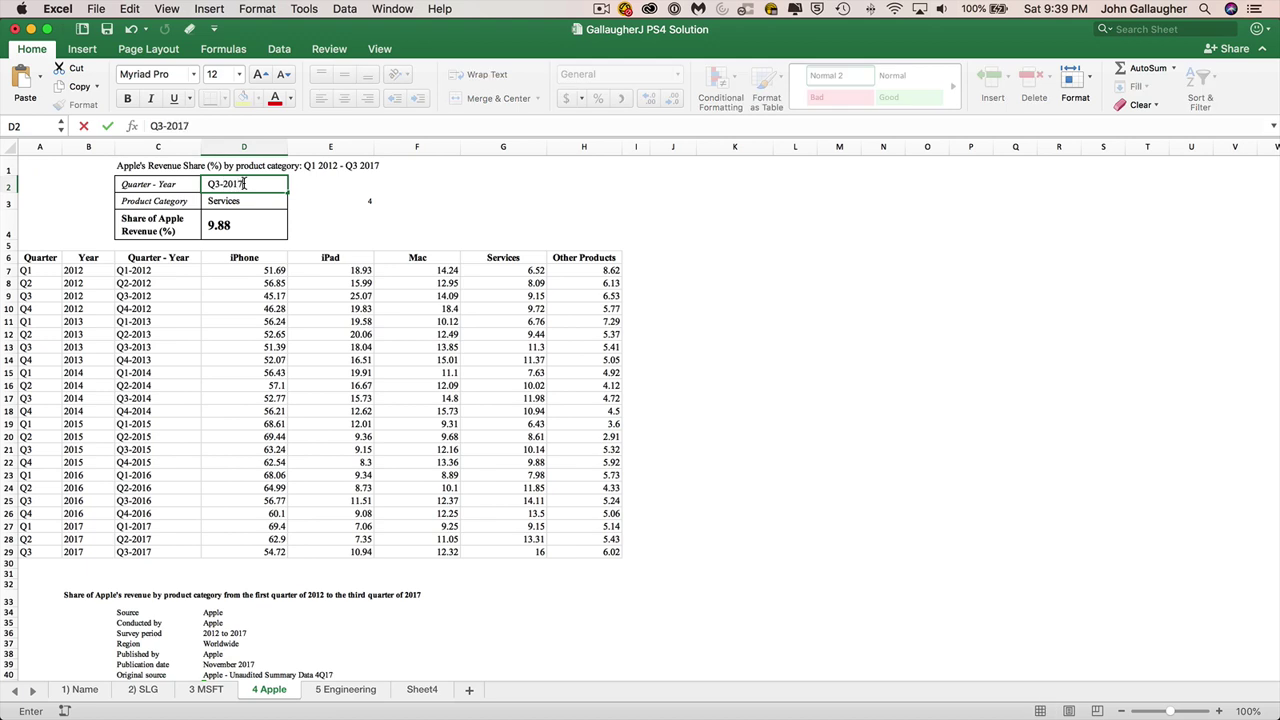
key("Return")
type("iPhone")
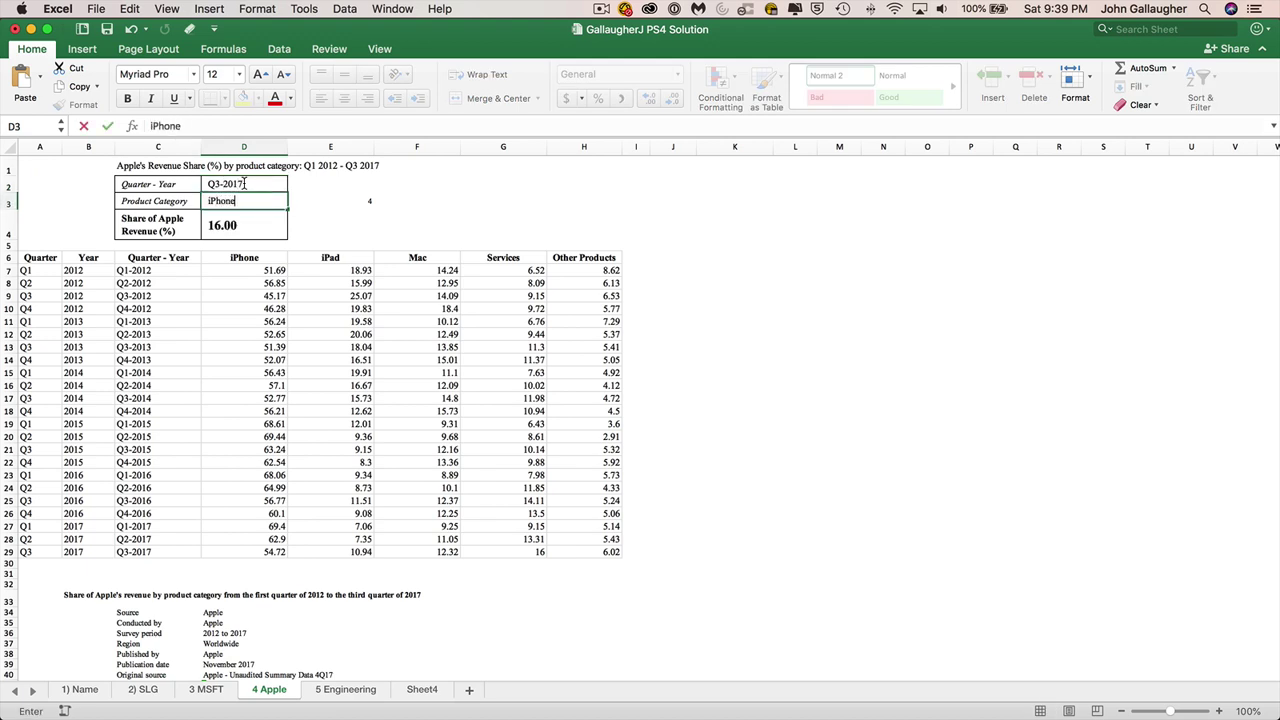
key("Return")
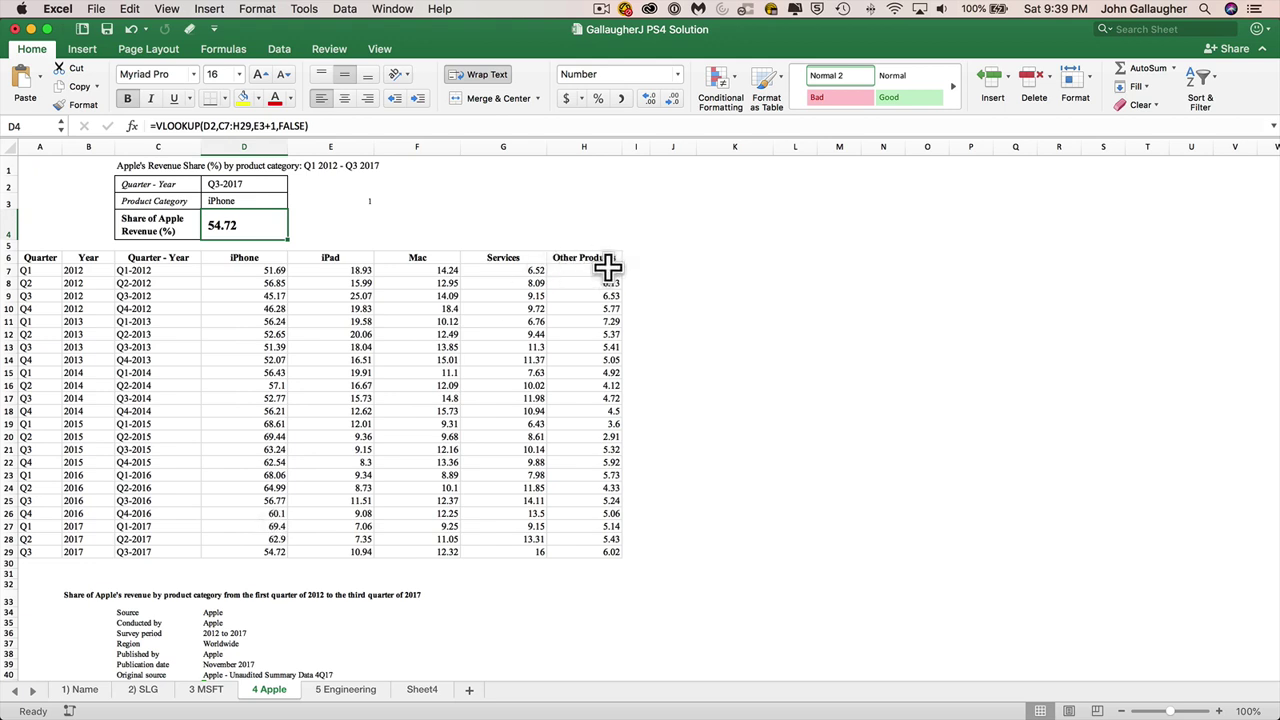
left_click(251, 184)
type("Q")
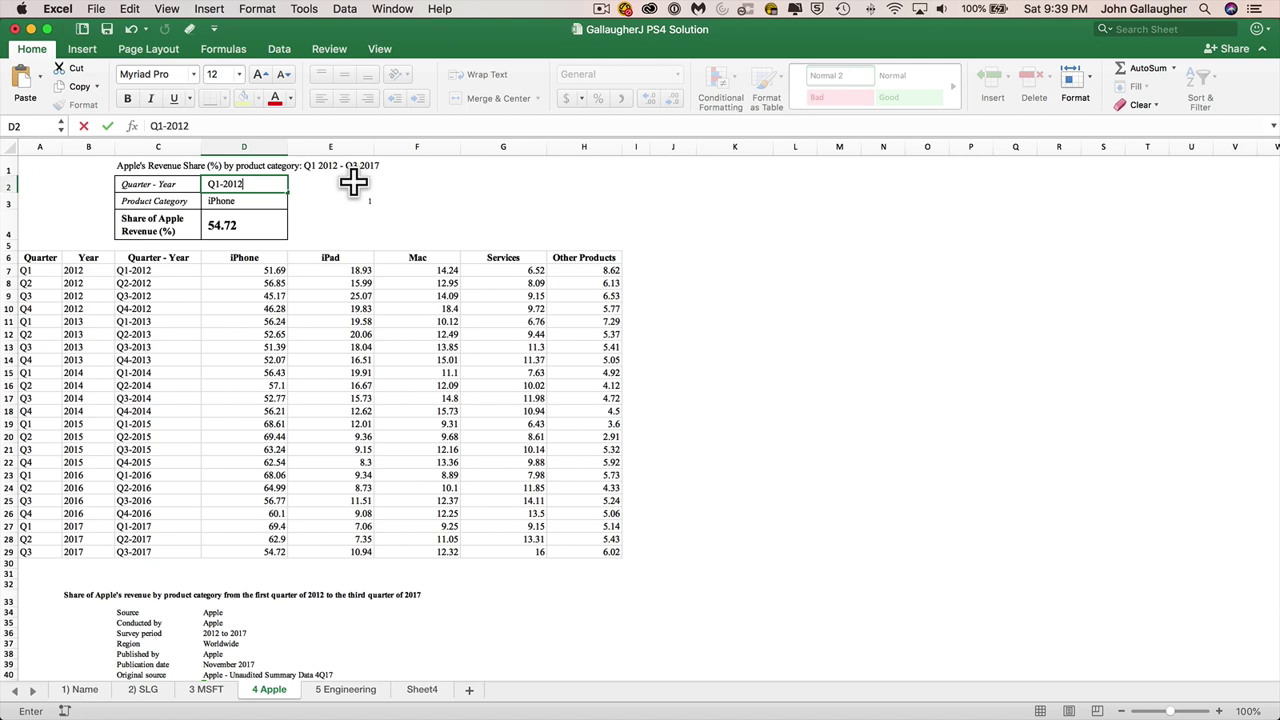
key("Return")
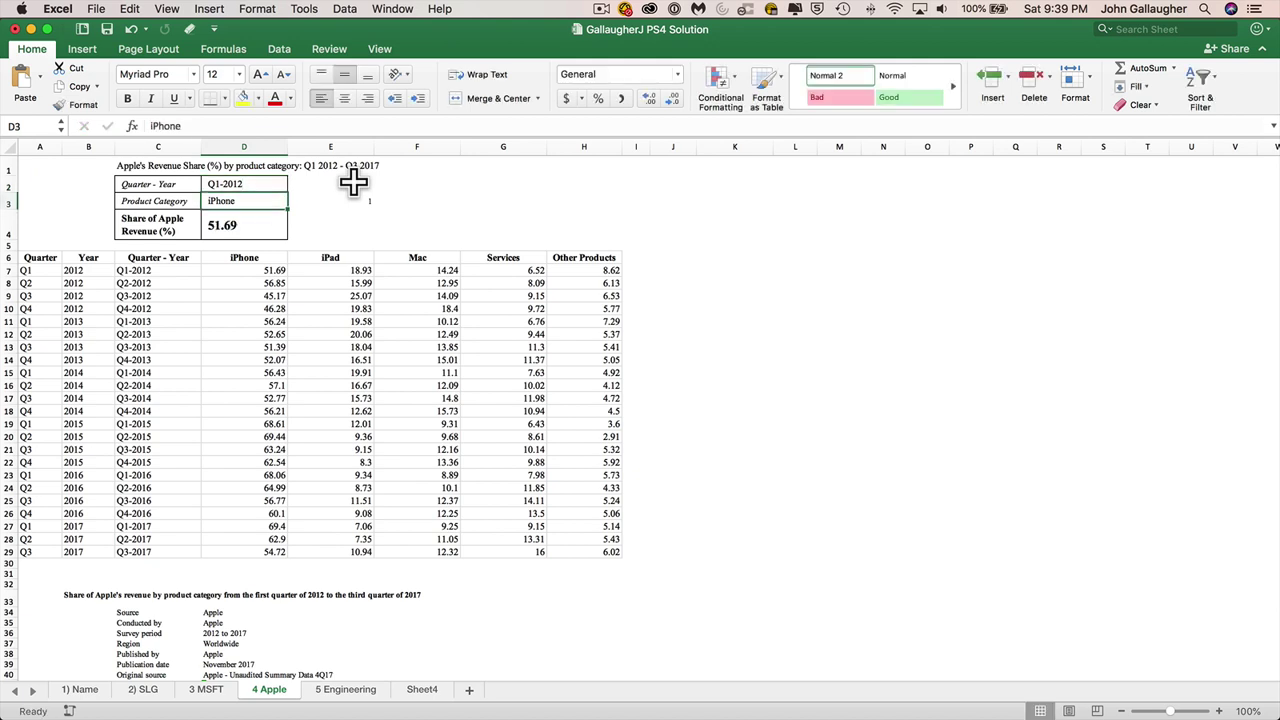
type("Other Products")
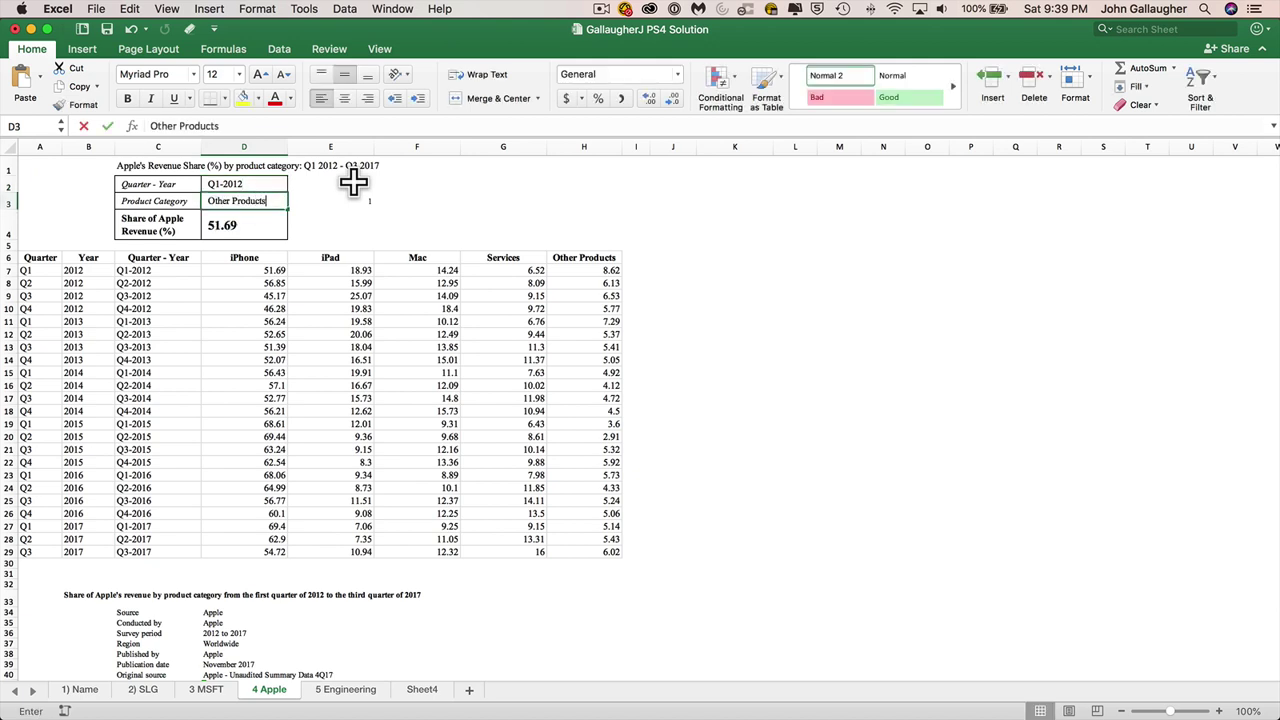
key("Return")
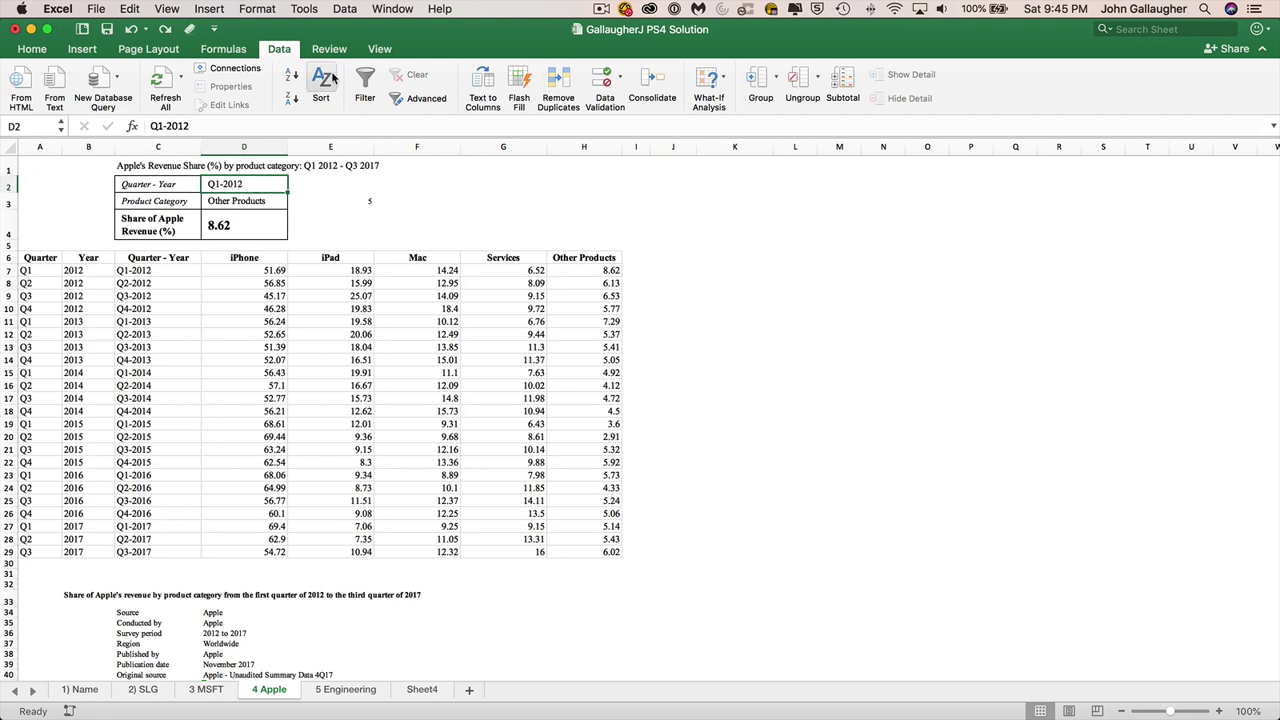
Open Data Validation for D2 and look over its Input Message and Error Alert tabs.
left_click(33, 49)
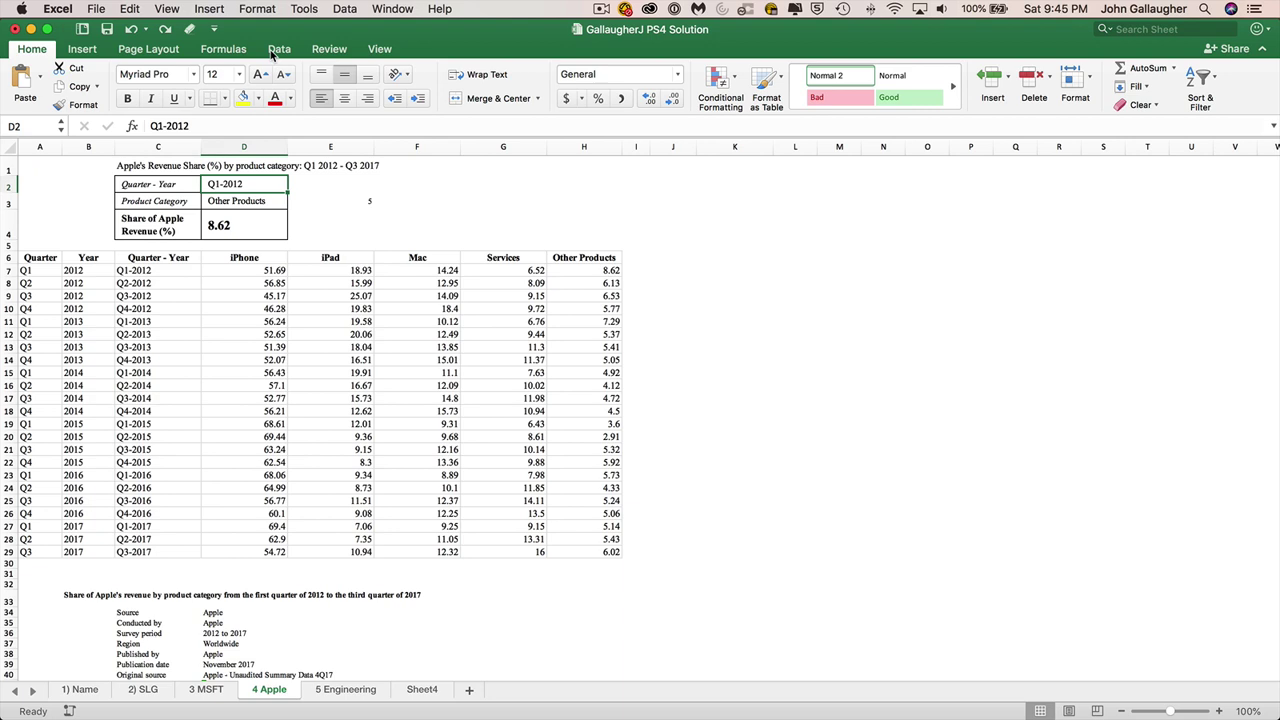
left_click(277, 49)
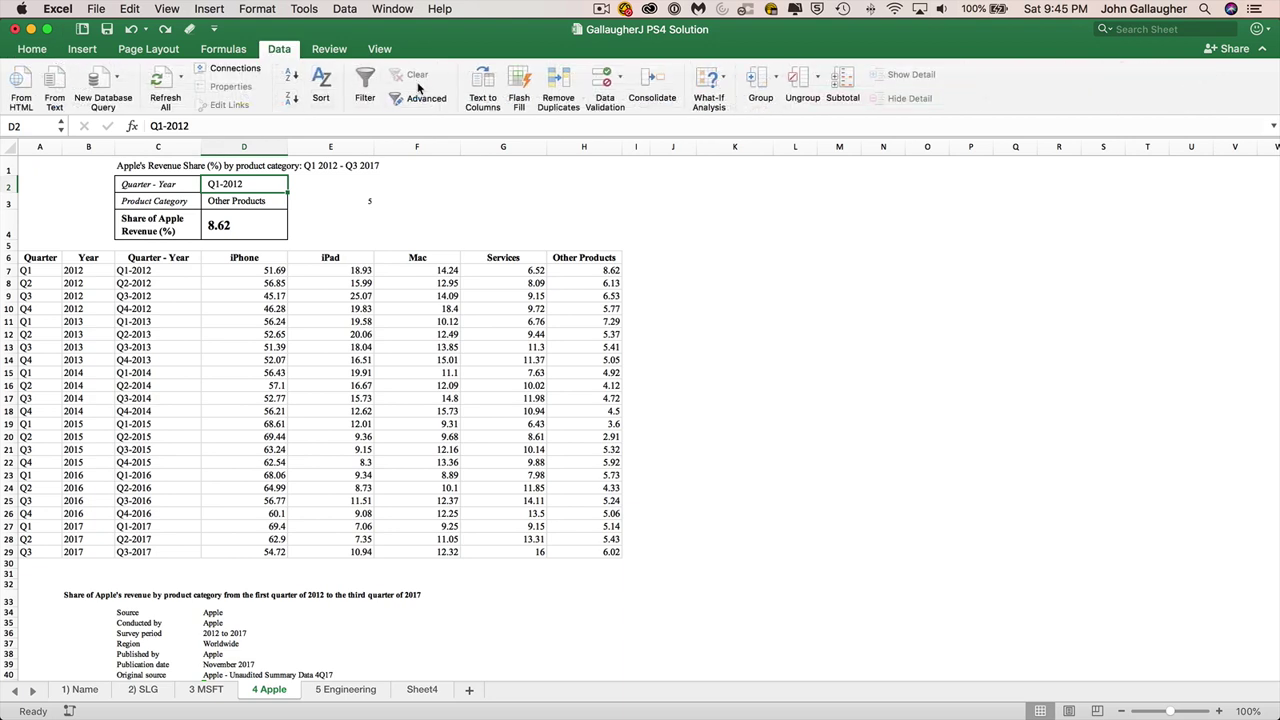
left_click(620, 79)
left_click(637, 106)
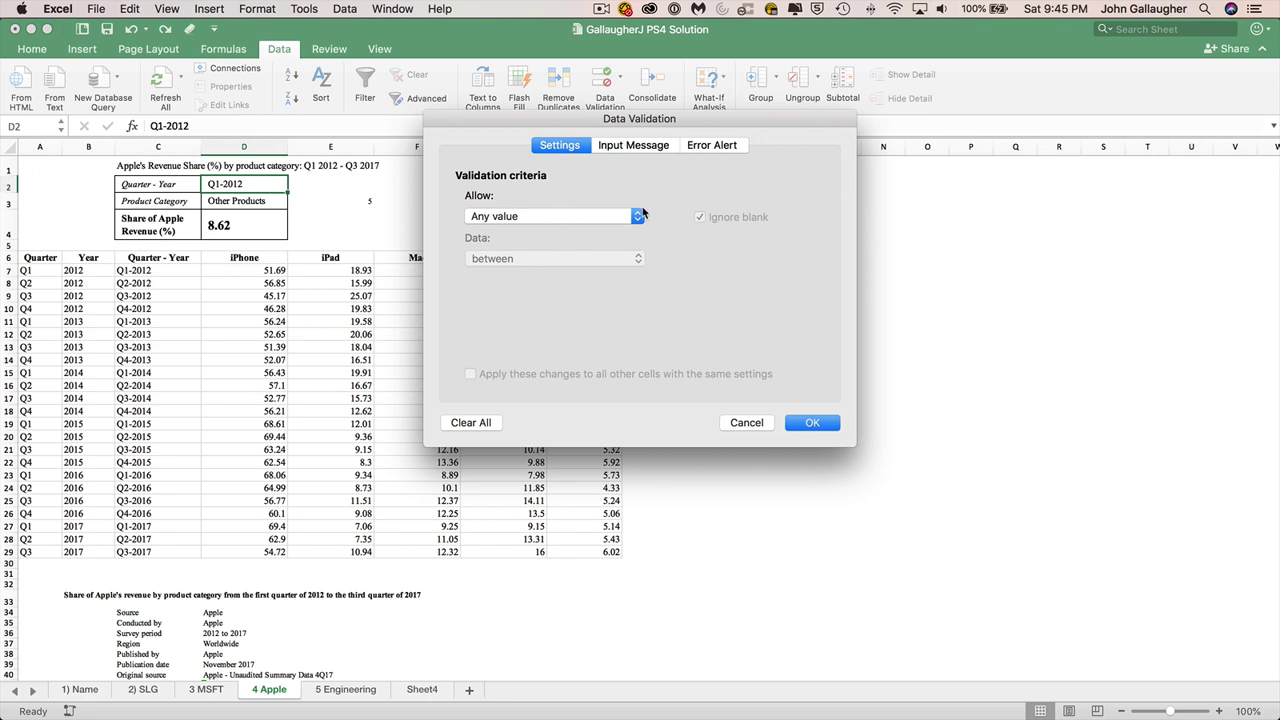
left_click(634, 146)
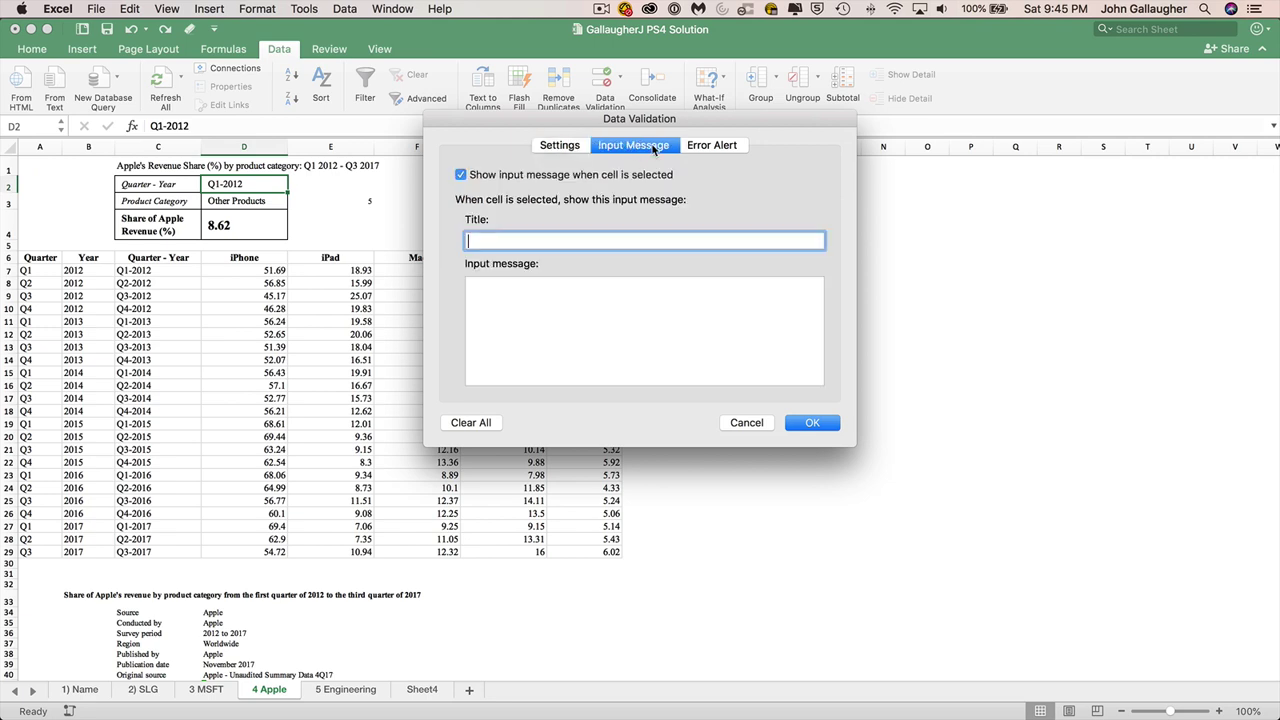
left_click(712, 146)
left_click(565, 147)
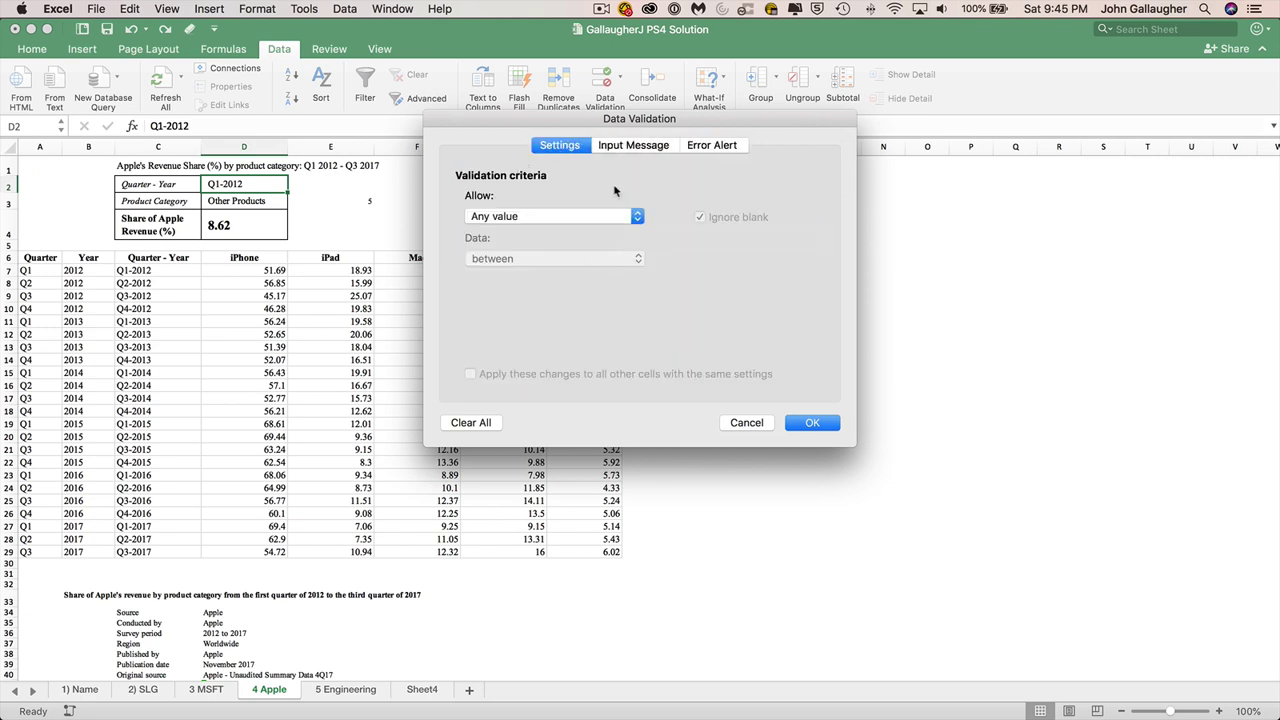
Restrict D2 to a List sourced from C7:C29 and apply it.
left_click(508, 217)
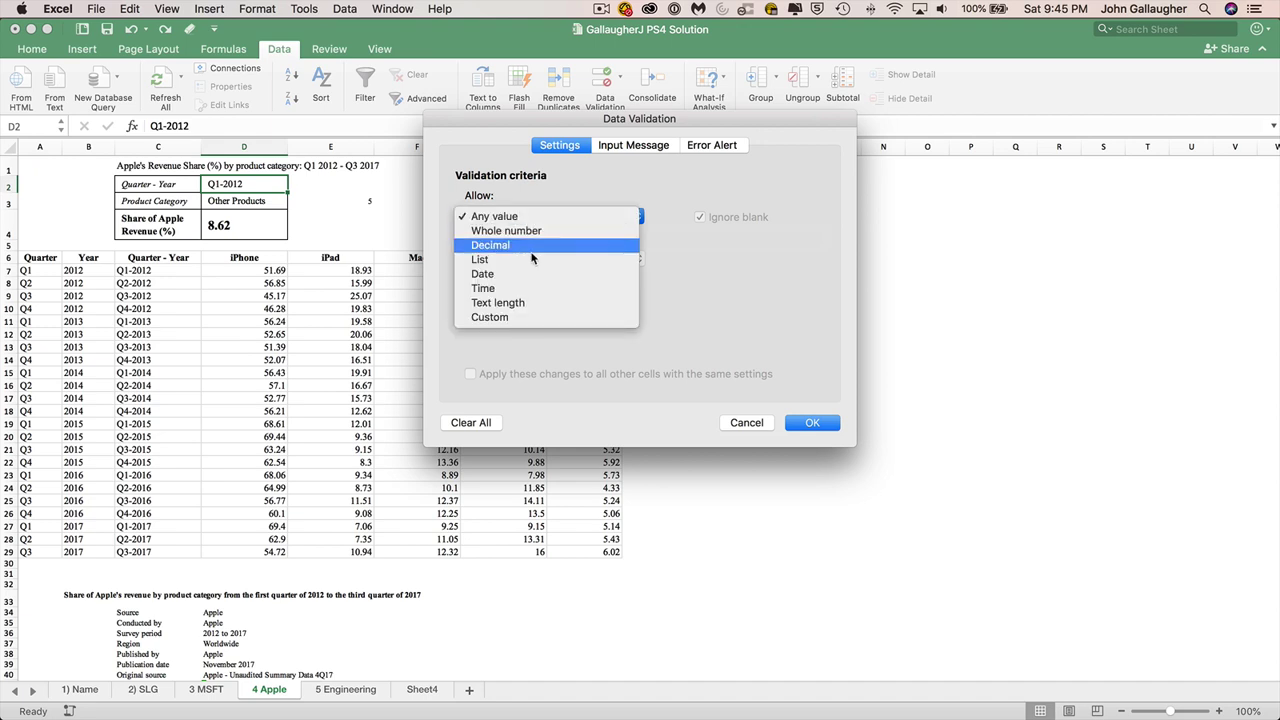
left_click(480, 259)
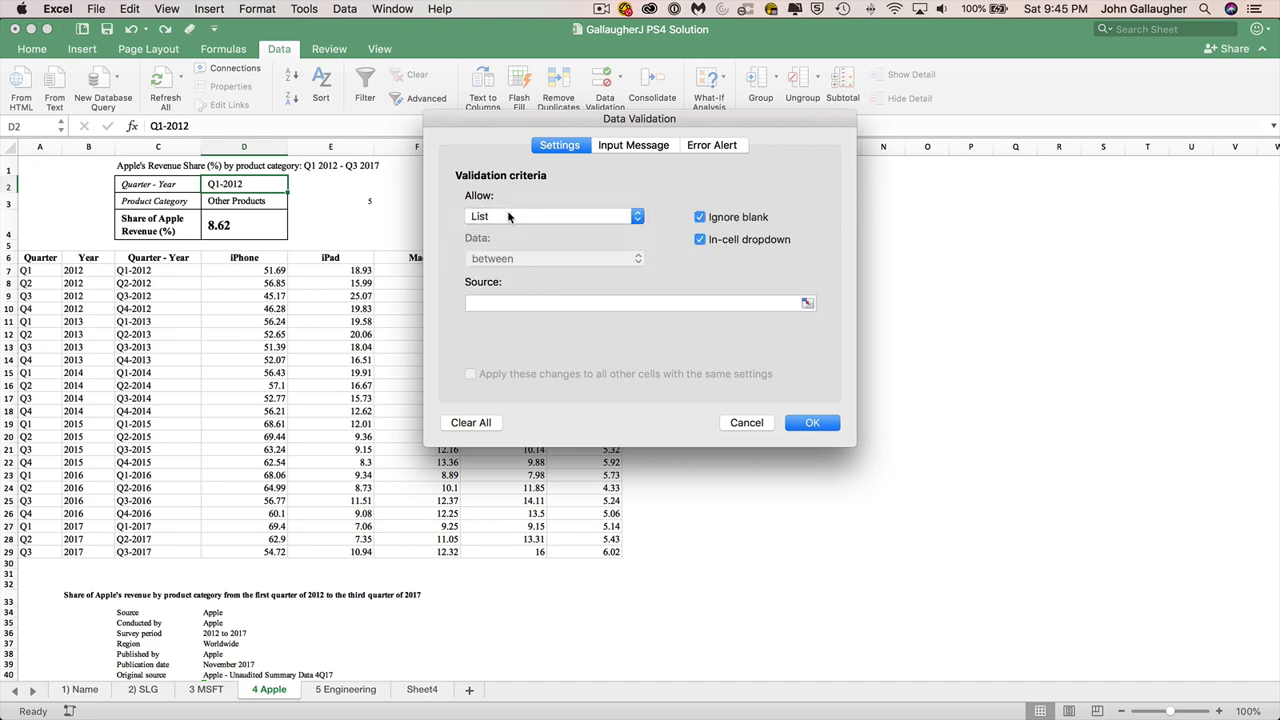
left_click(546, 304)
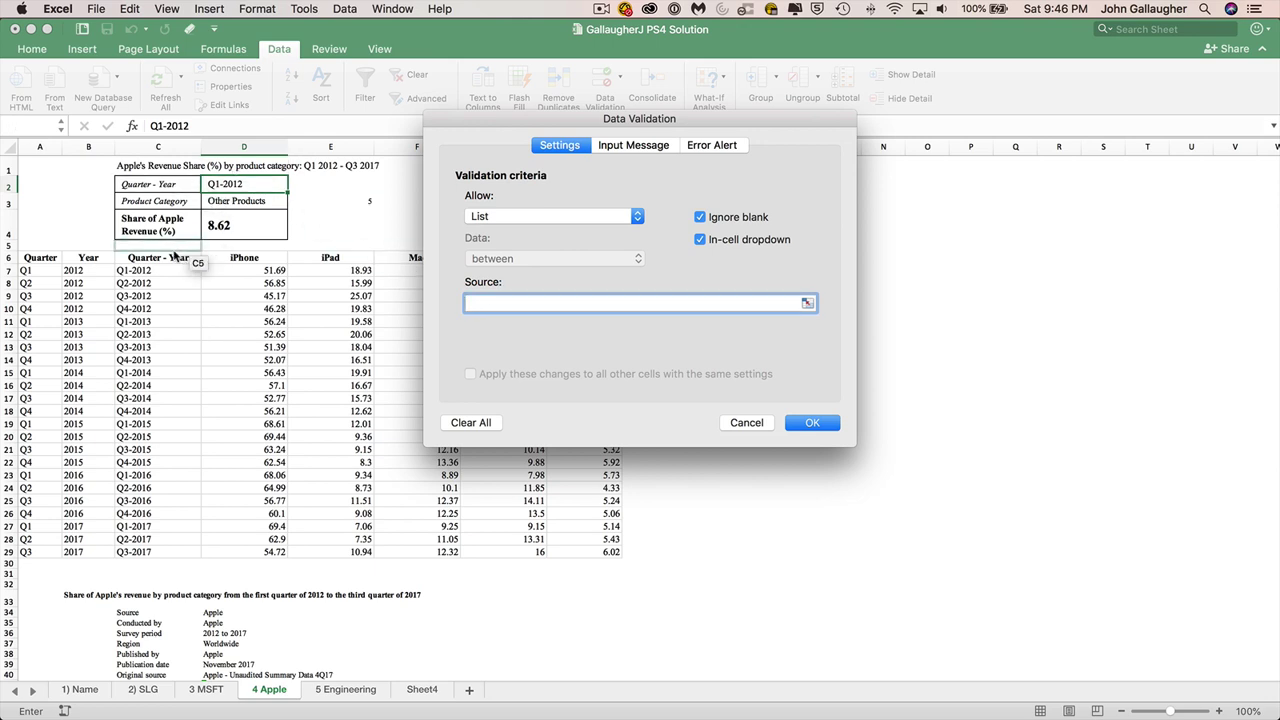
left_click_drag(155, 270, 161, 551)
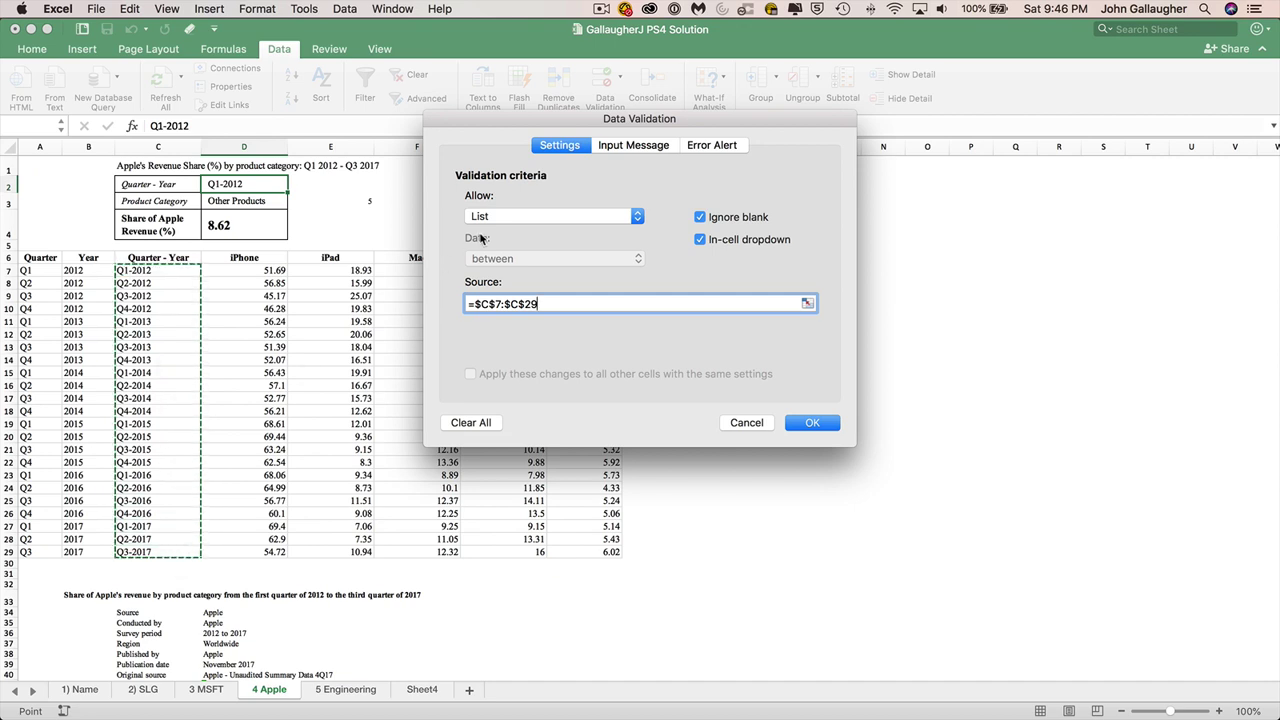
left_click(818, 424)
left_click(248, 201)
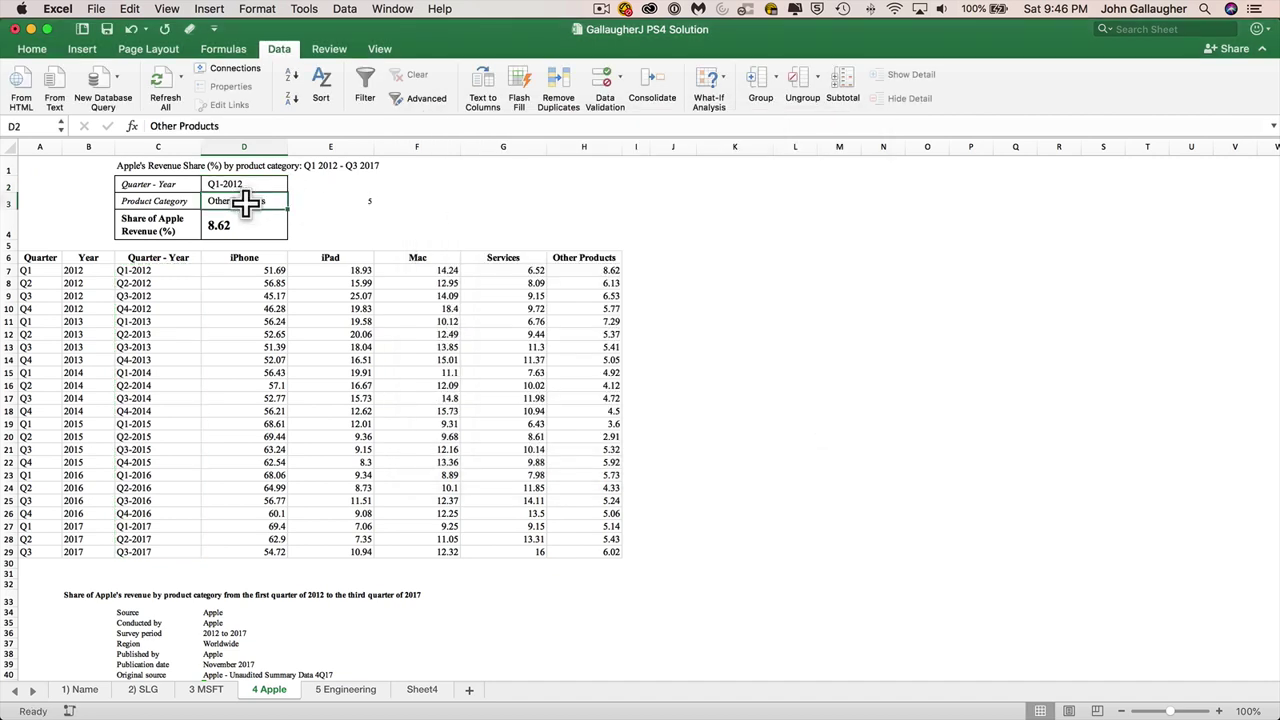
Give D3 List validation sourced from the product headers $D$6:$H$6.
left_click(618, 79)
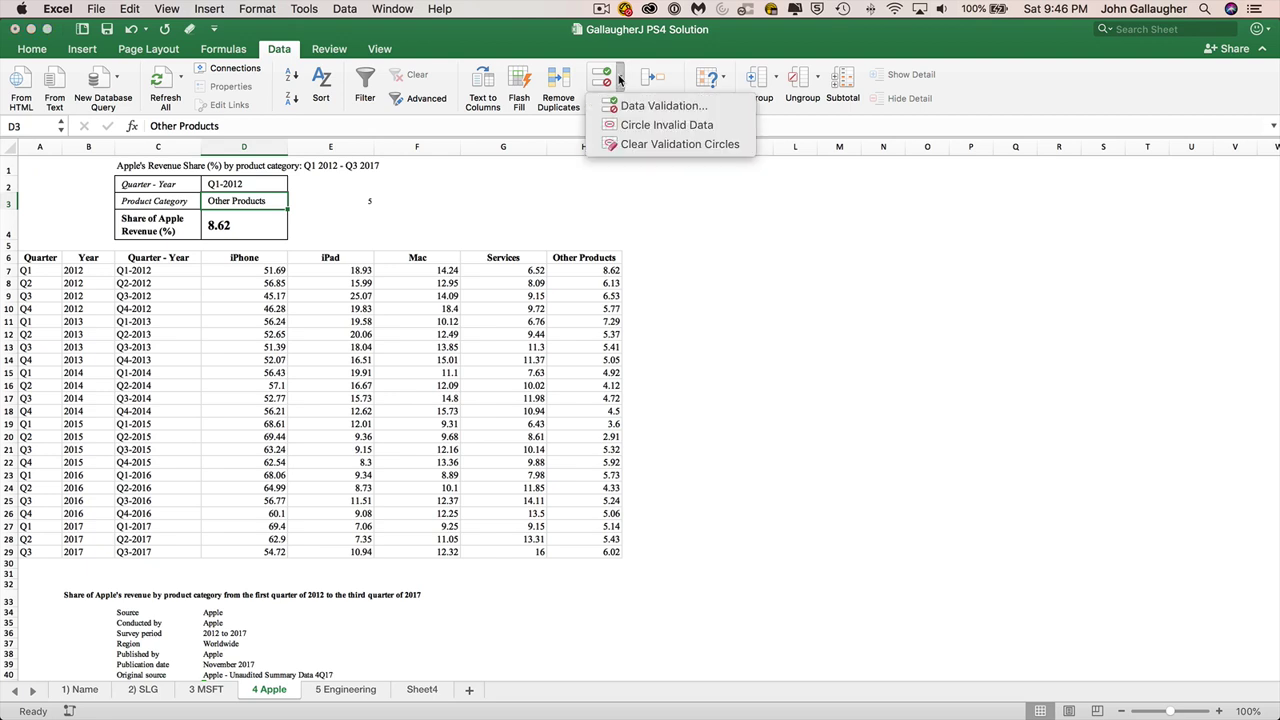
left_click(634, 106)
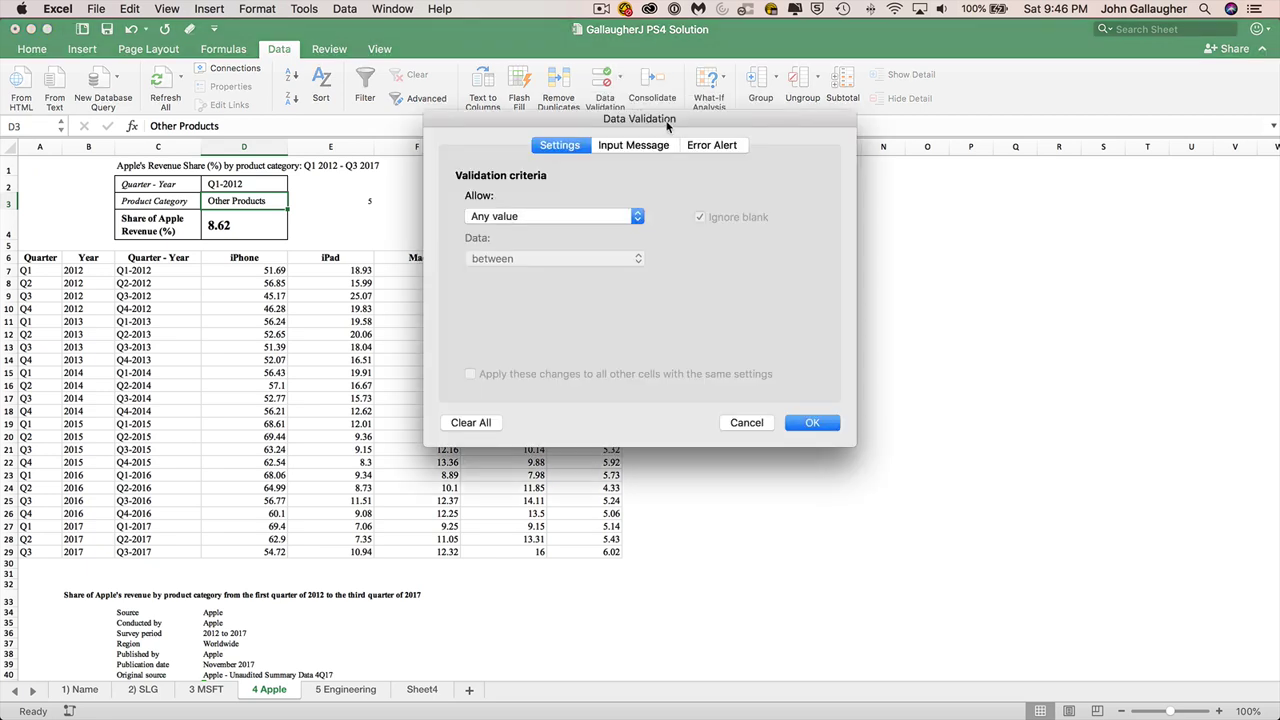
left_click_drag(667, 125, 955, 131)
left_click(906, 223)
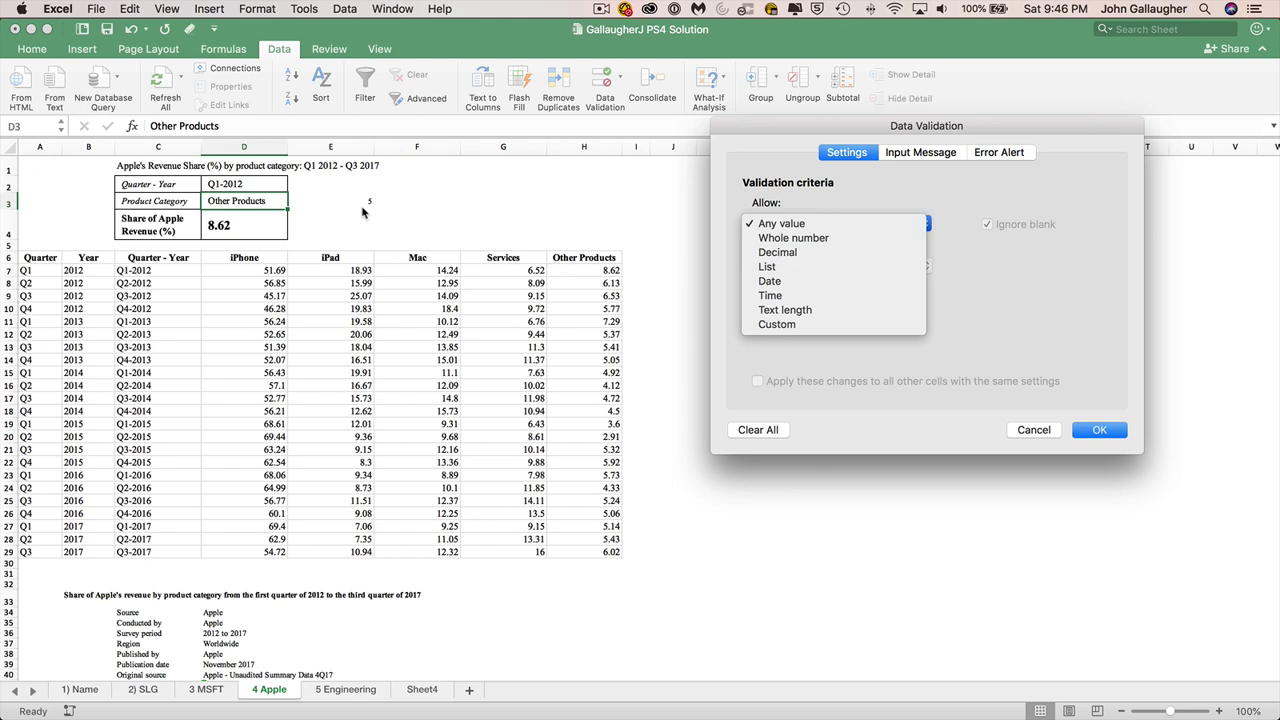
left_click(832, 265)
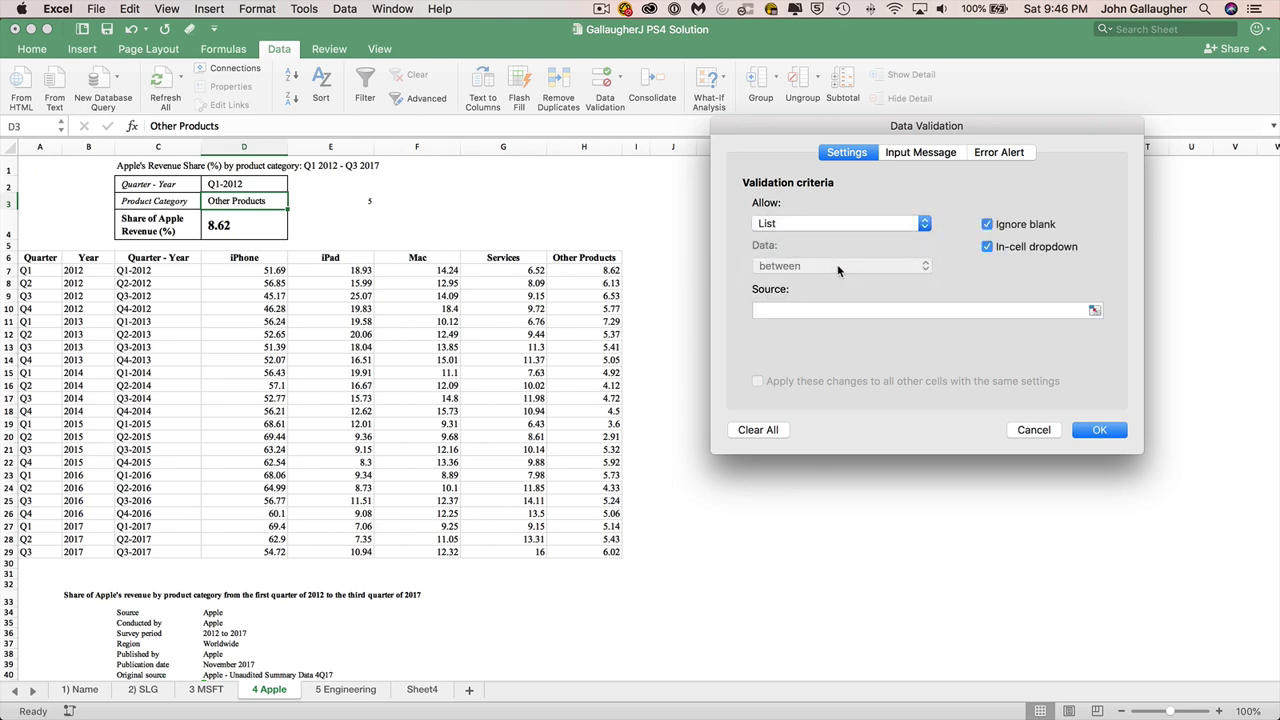
left_click(790, 308)
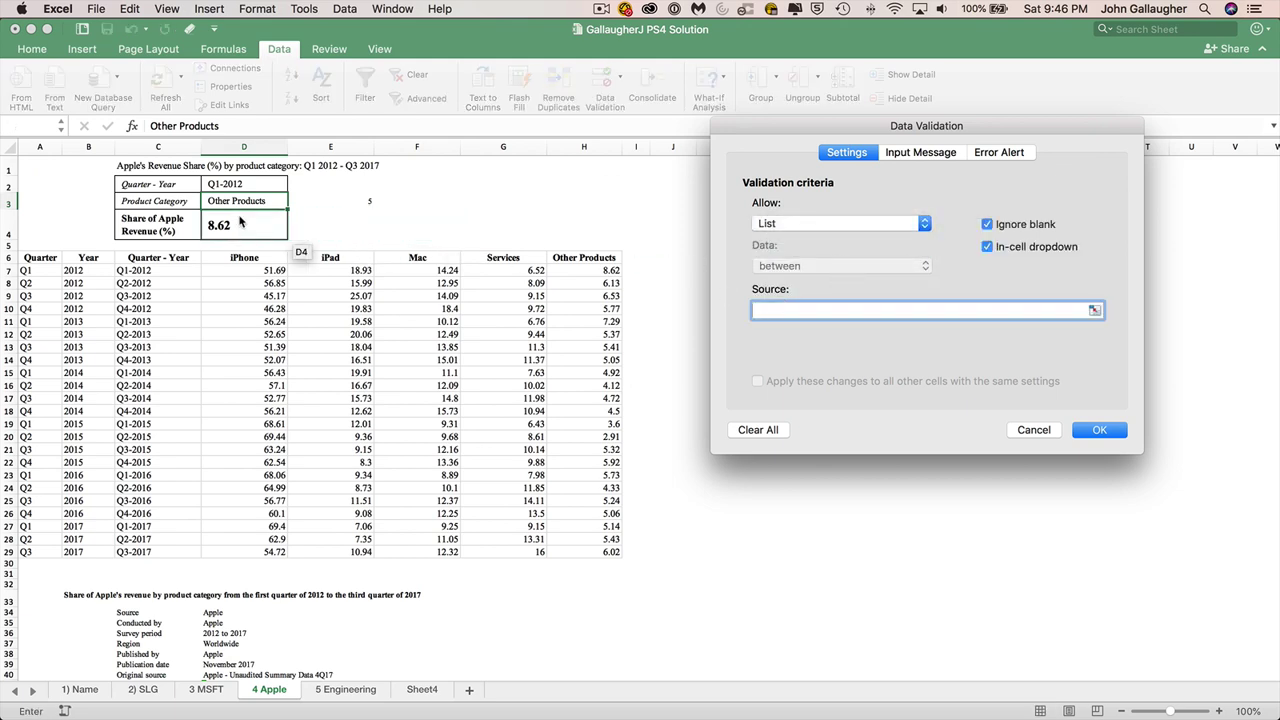
left_click(244, 257)
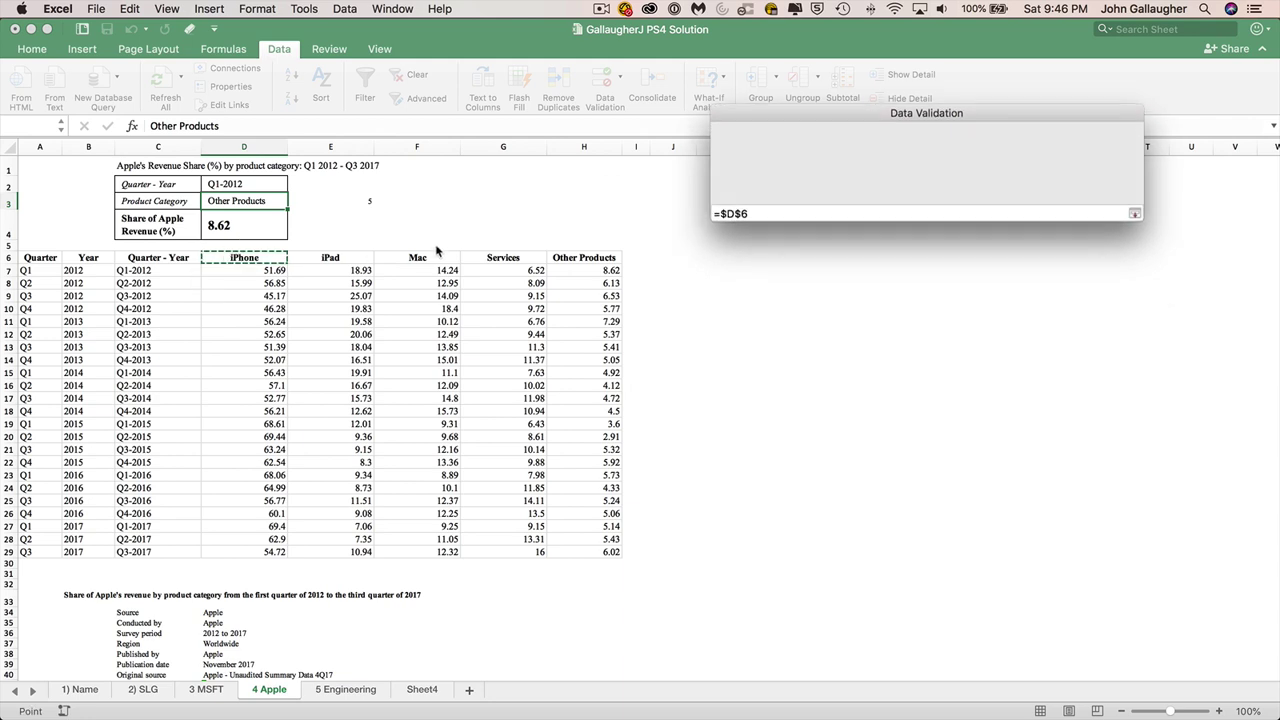
left_click_drag(436, 251, 580, 257)
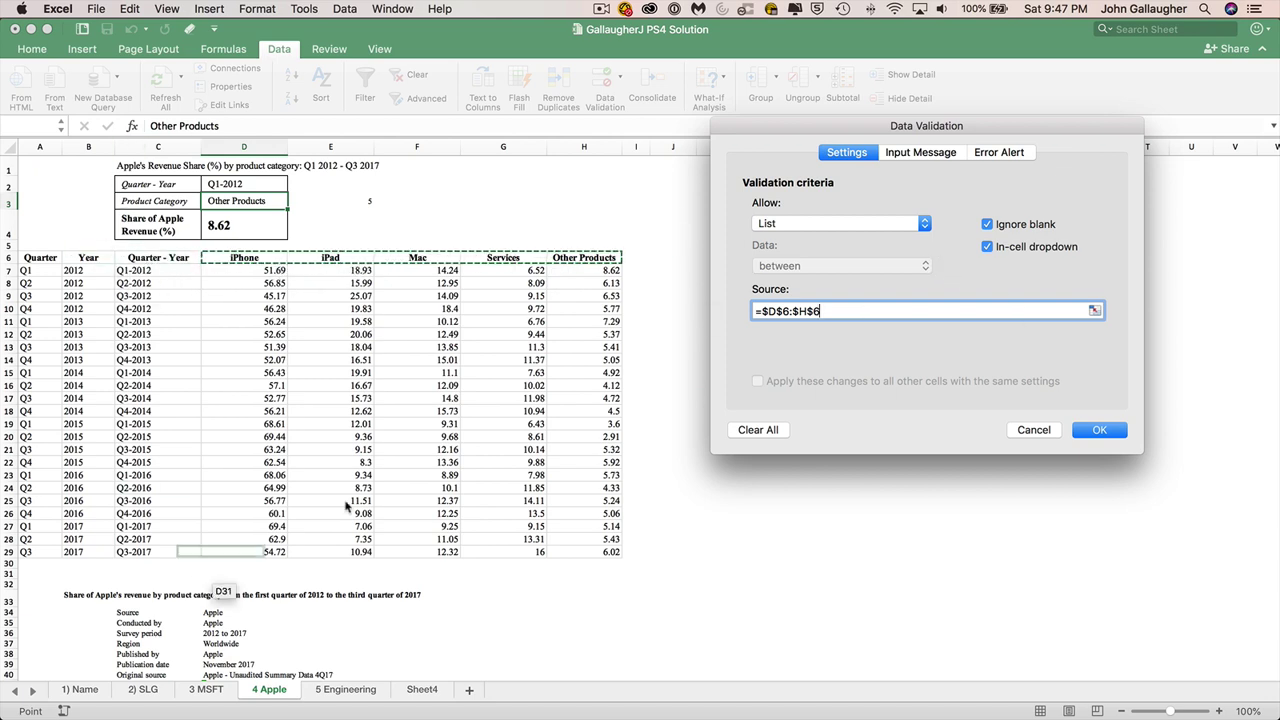
left_click(1099, 430)
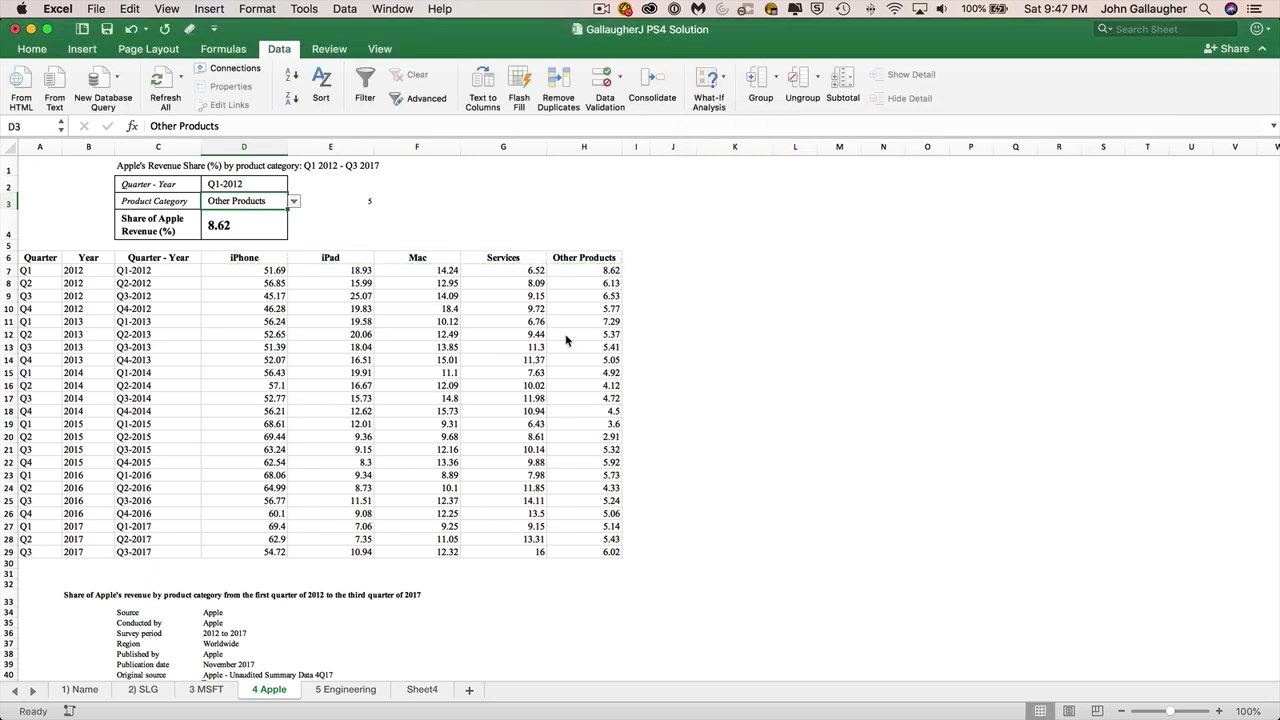
Check the D3 and D2 dropdown lists, keeping Other Products and Q1-2012.
left_click(293, 202)
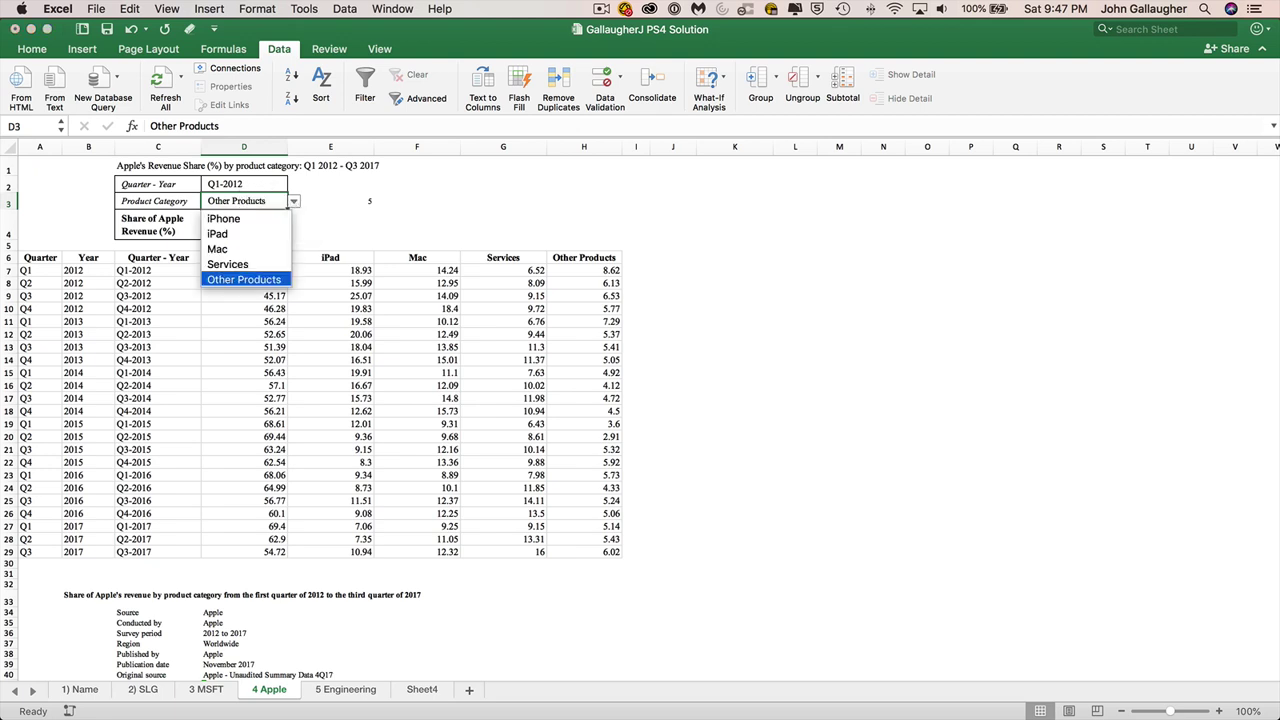
left_click(271, 181)
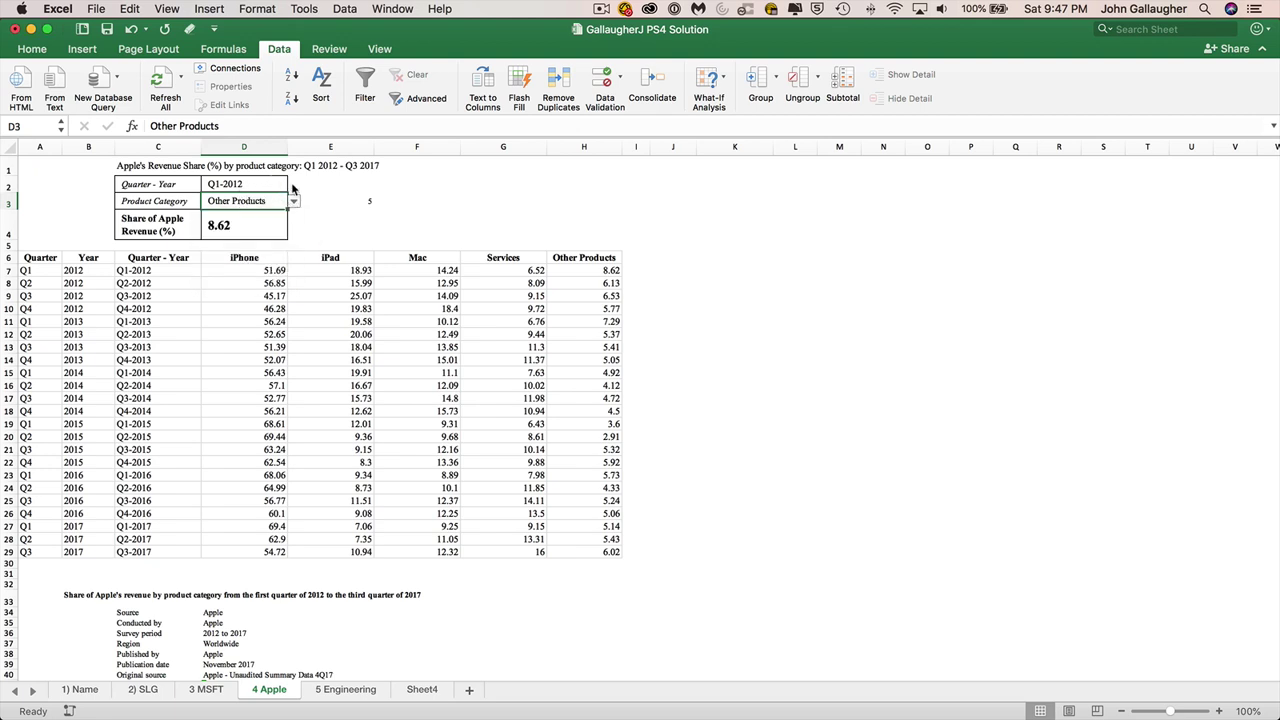
left_click(275, 187)
left_click(293, 185)
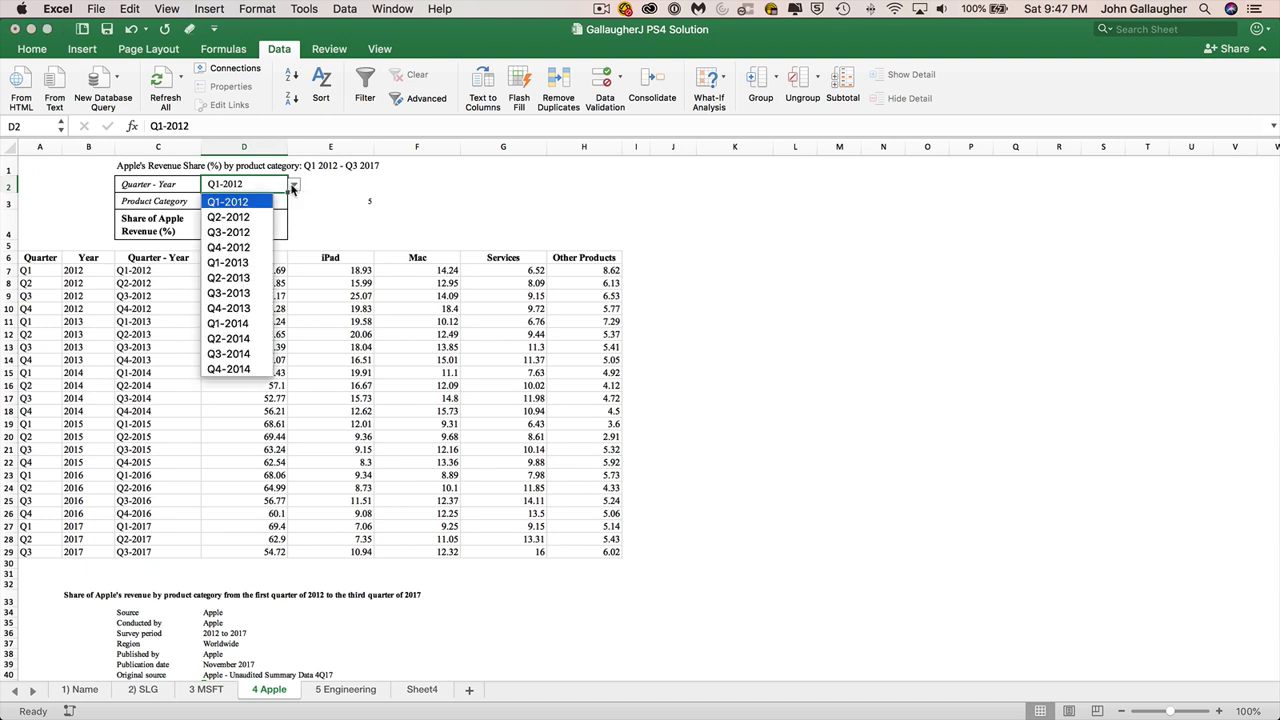
scroll(255, 298, "down", 3)
scroll(255, 260, "up", 3)
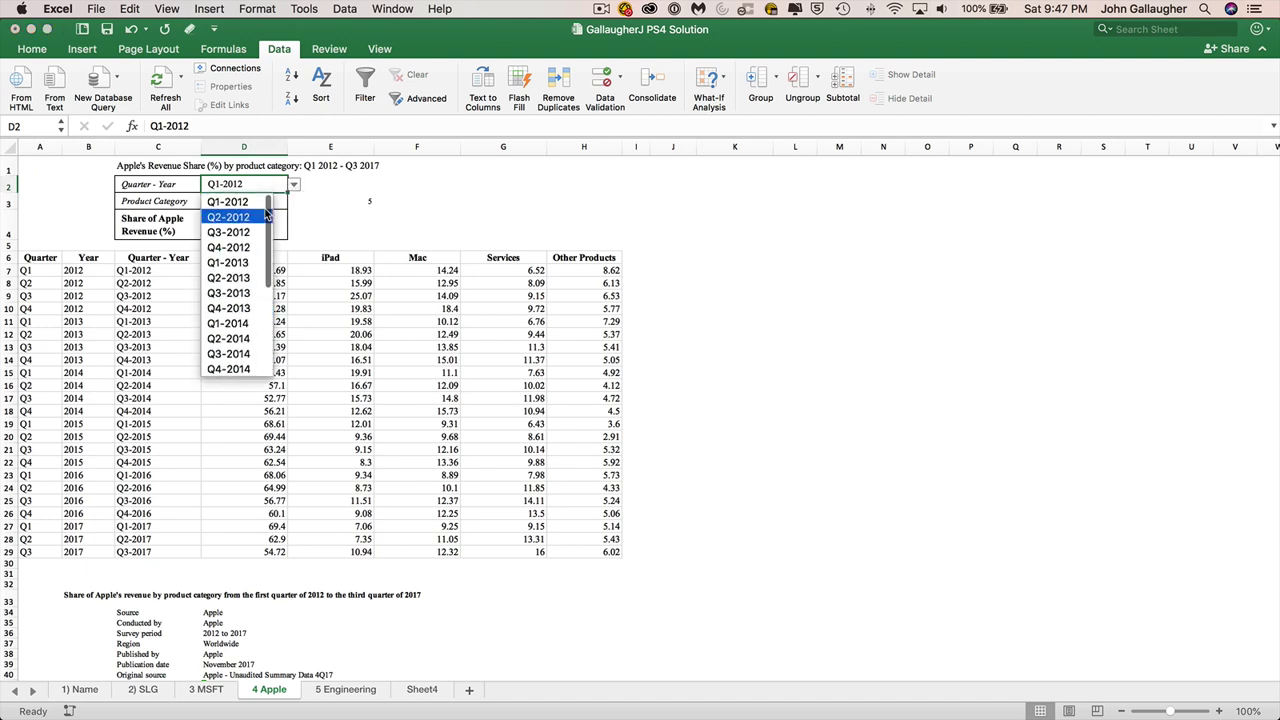
left_click(270, 183)
Enter Macintosh in D3, see it rejected, then enter Mac so D4 shows 14.24.
left_click(278, 205)
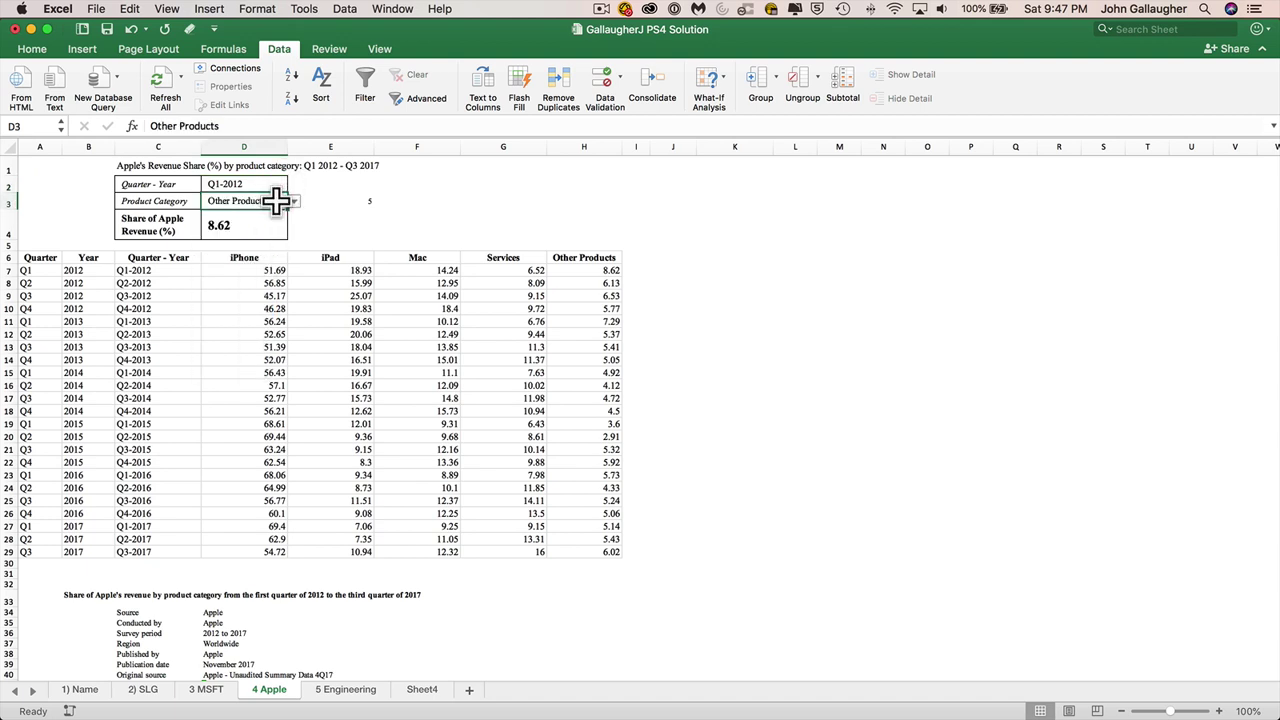
double_click(264, 200)
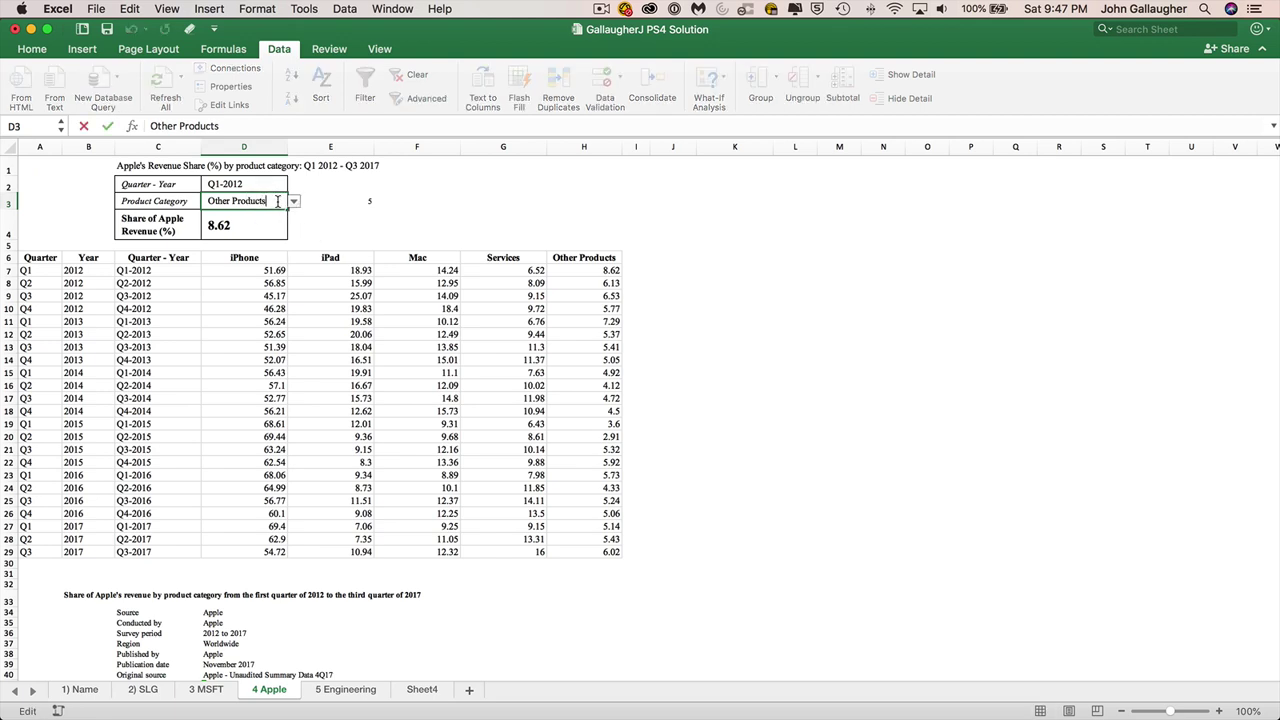
triple_click(278, 201)
type("Macintosh")
key("Return")
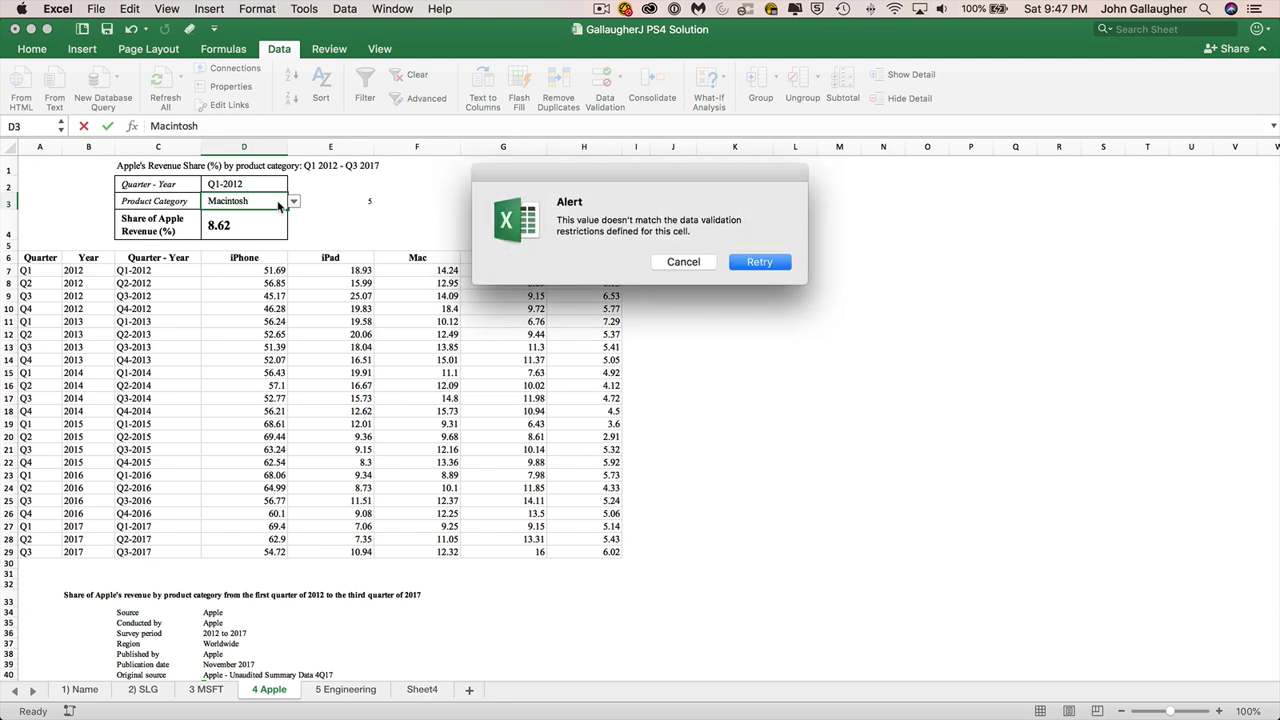
left_click(760, 263)
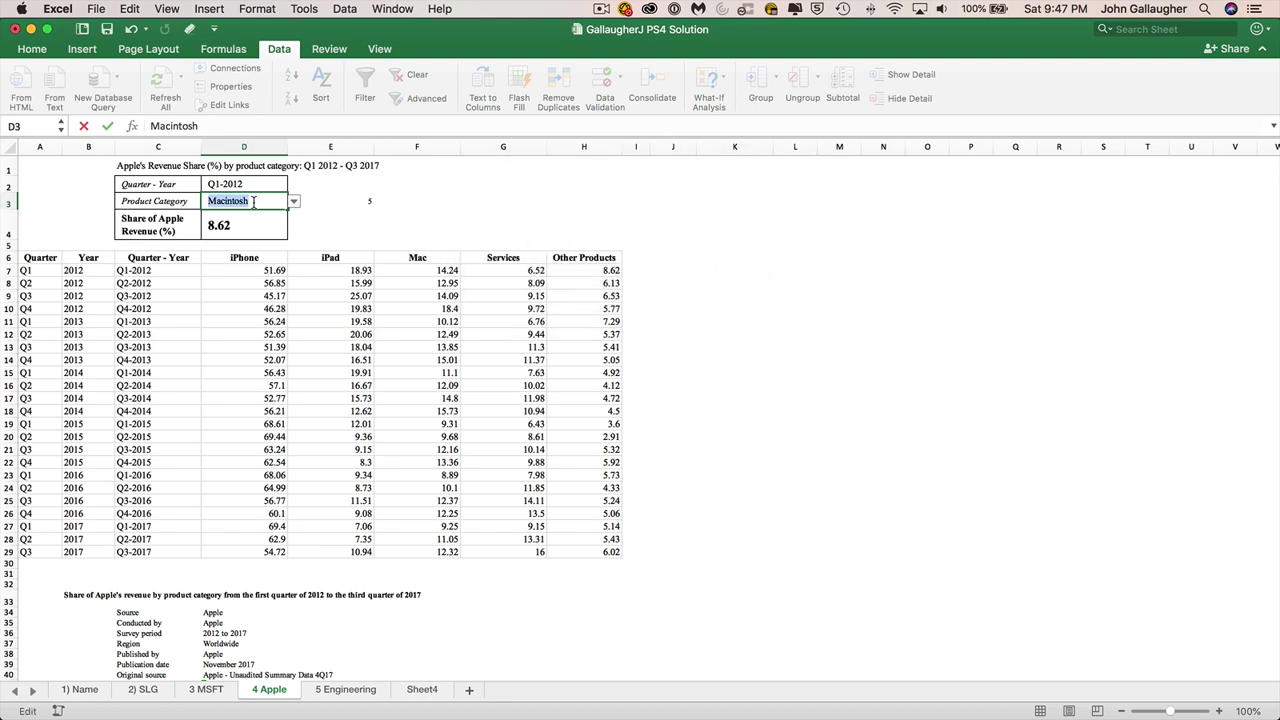
type("Mac")
key("Return")
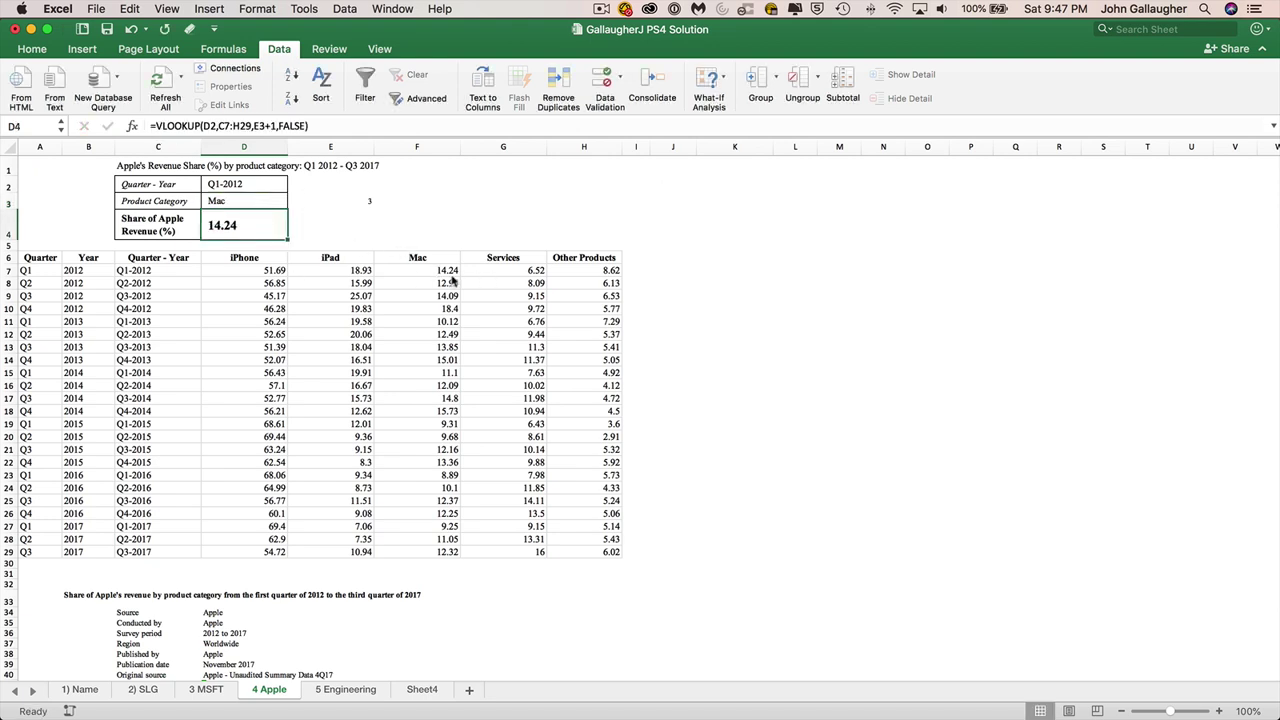
Change D2 to Q1-2018 and confirm the validation rejects it on each retry.
left_click(257, 183)
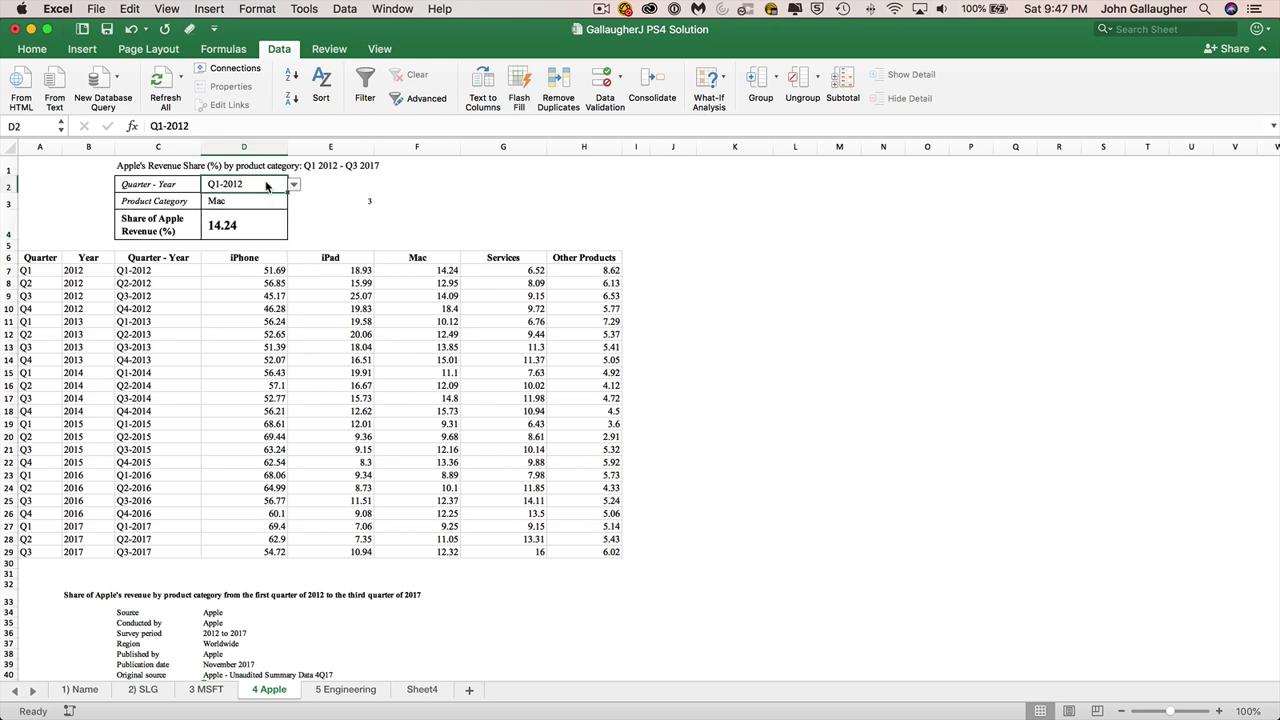
left_click(209, 126)
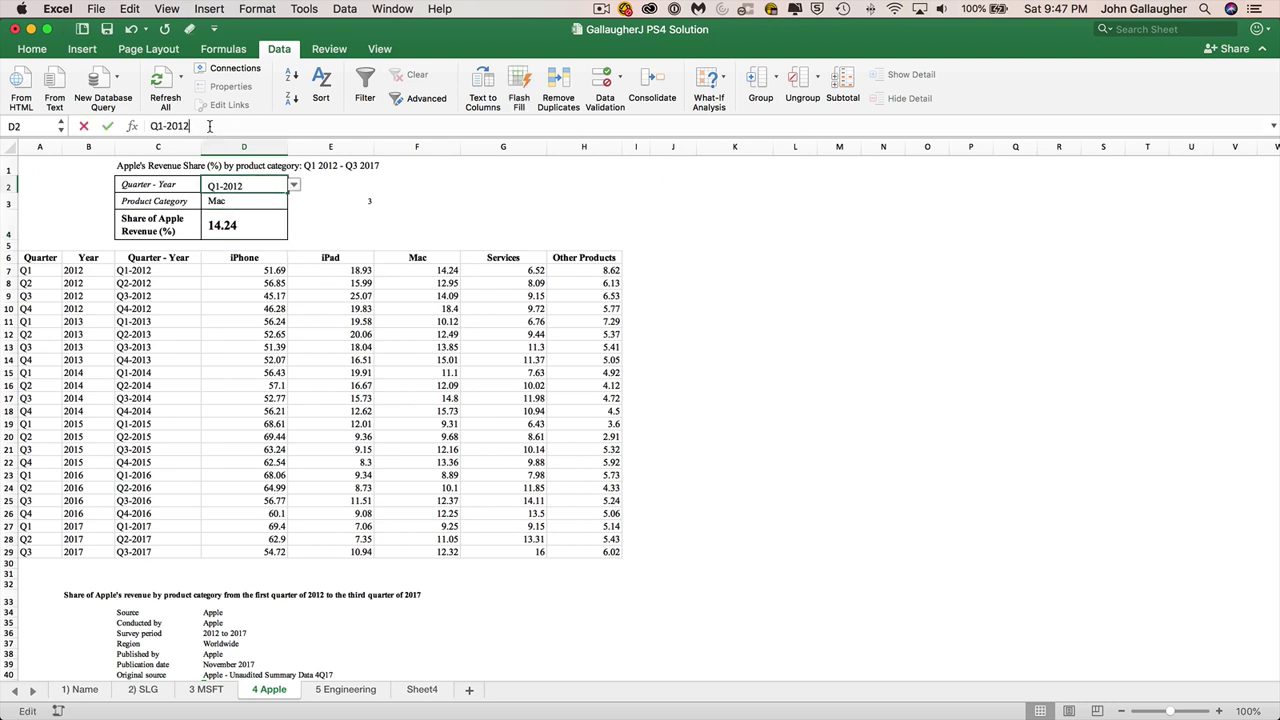
type("8")
key("Return")
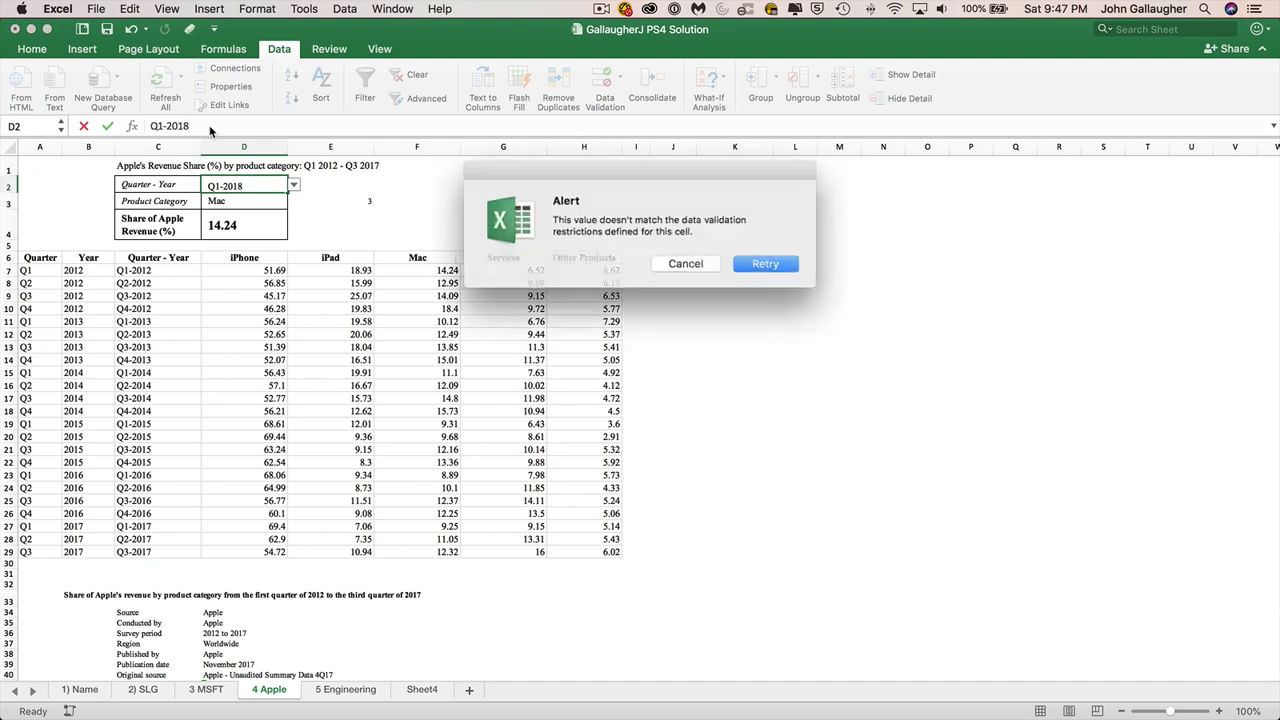
left_click(760, 262)
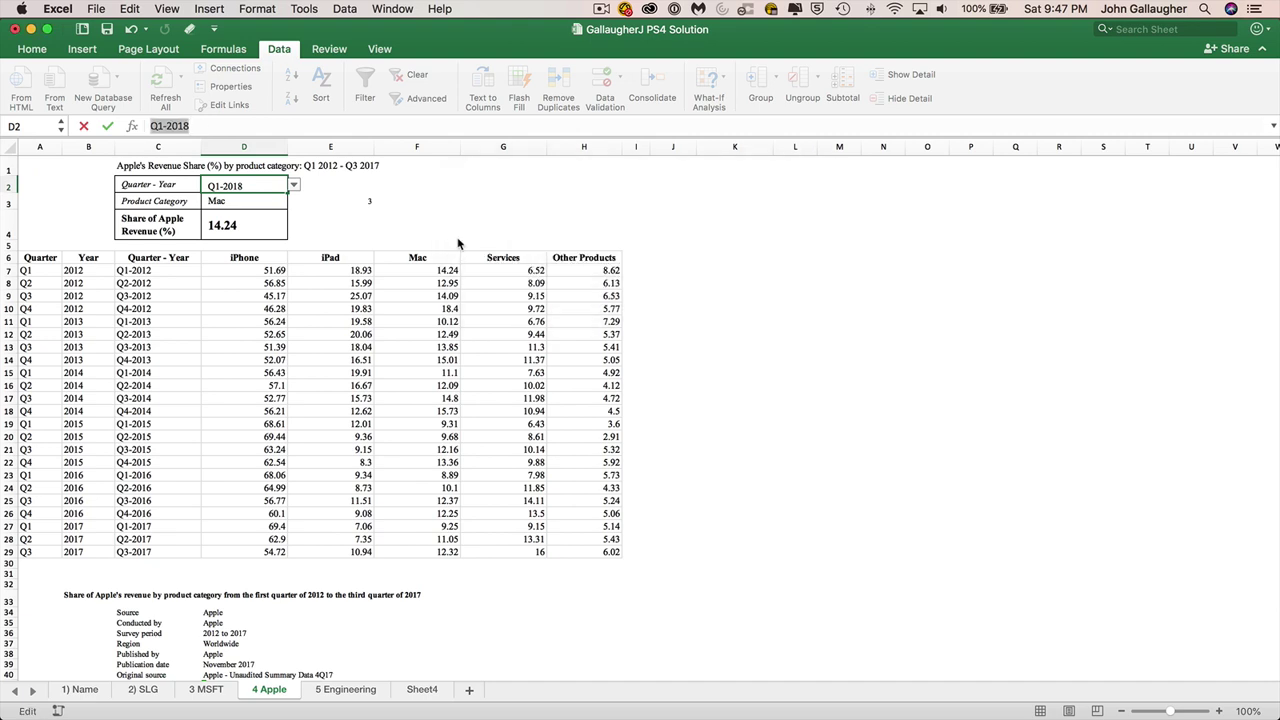
key("Return")
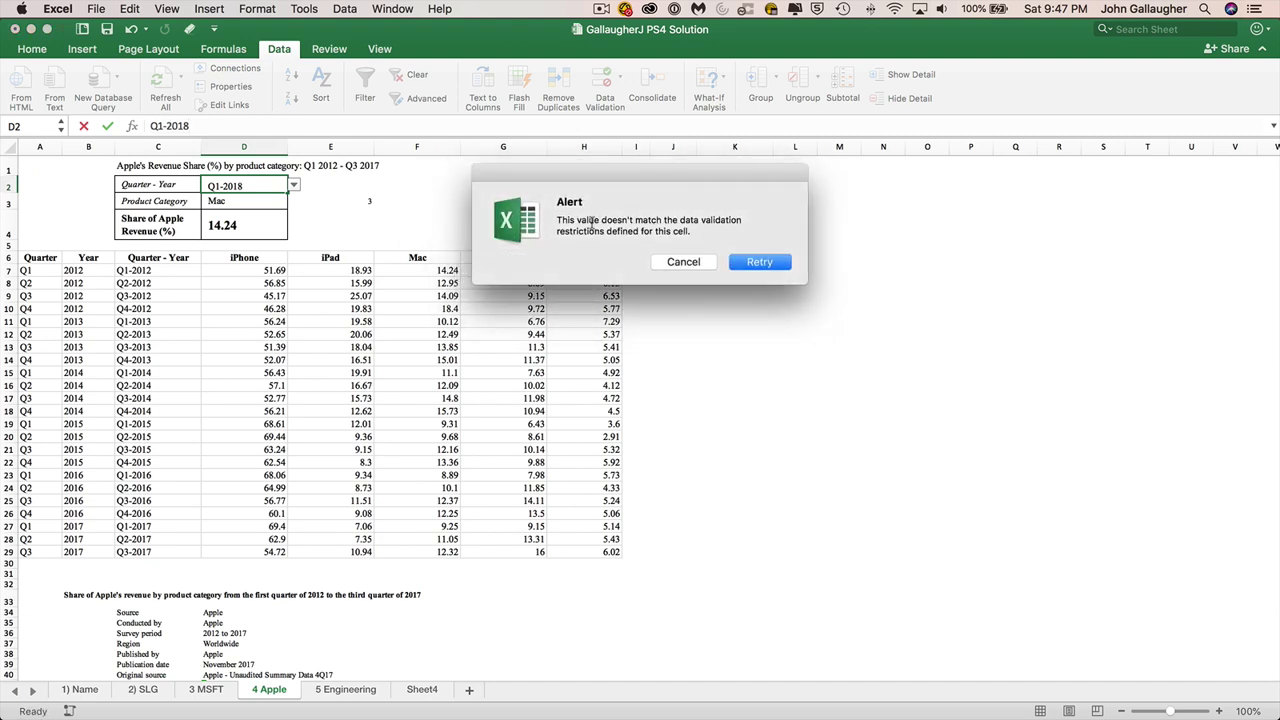
left_click(762, 265)
key("Return")
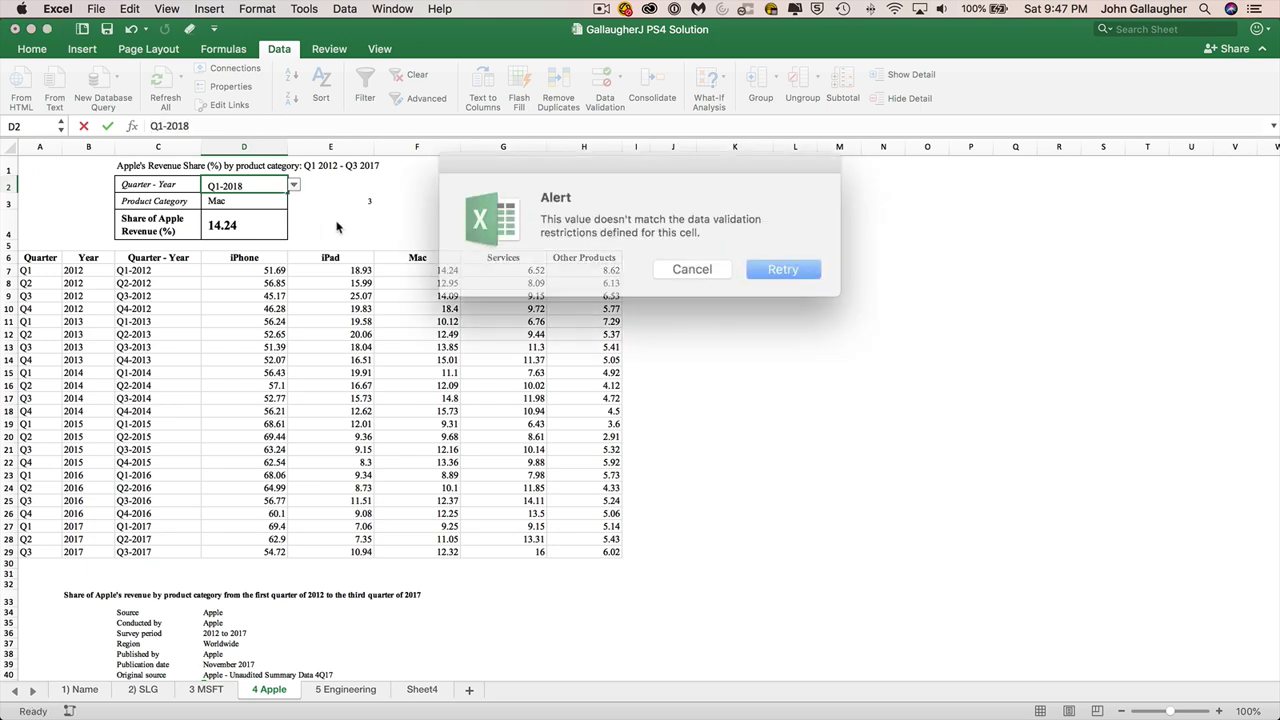
Correct D2 to Q2-2012 so D4 returns 12.95.
left_click(768, 263)
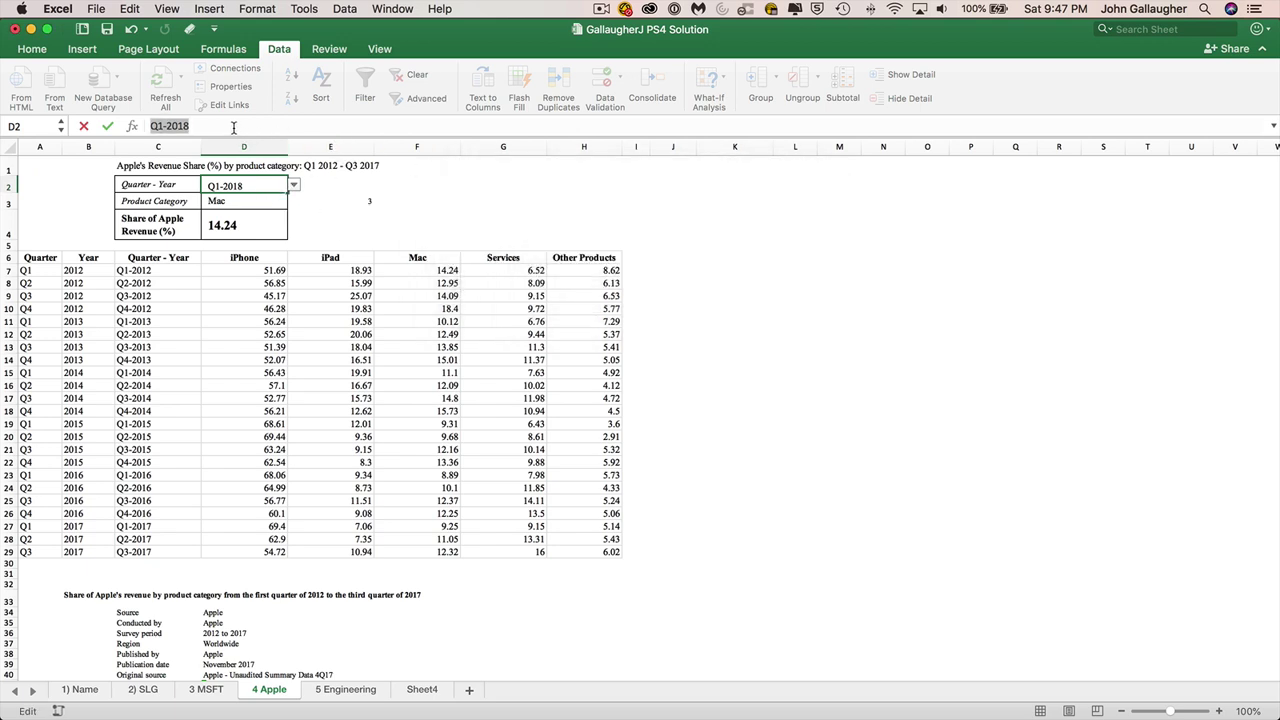
key("BackSpace")
key("BackSpace")
key("BackSpace")
key("BackSpace")
key("BackSpace")
key("BackSpace")
type("2")
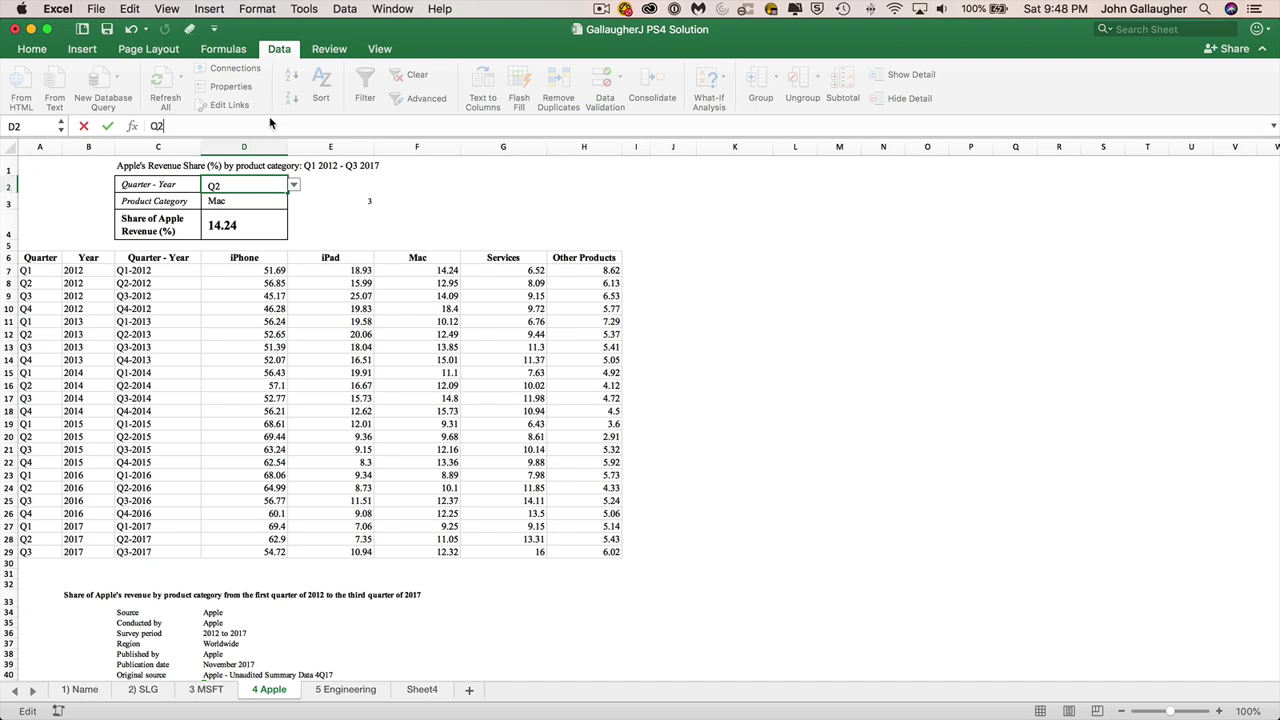
type("-201")
type("2")
key("Return")
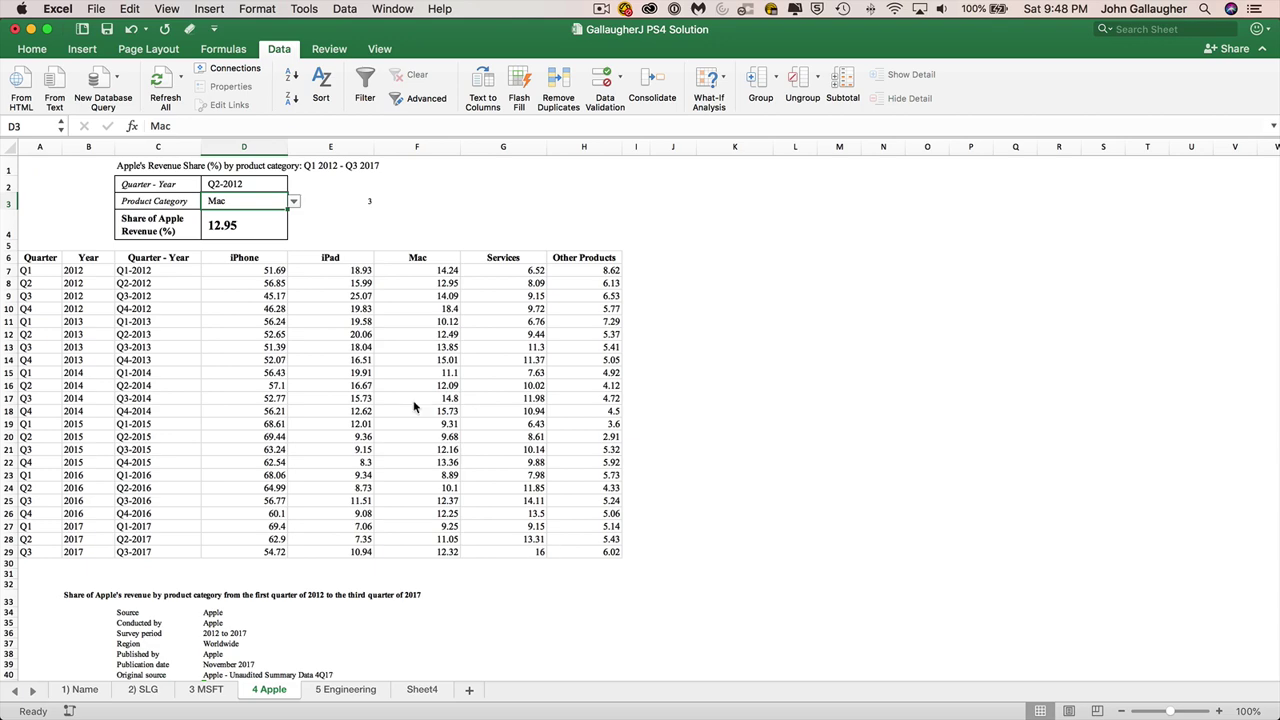
Switch to Chrome and view the Problem Set 4 F18 PDF instructions.
key("super+Tab")
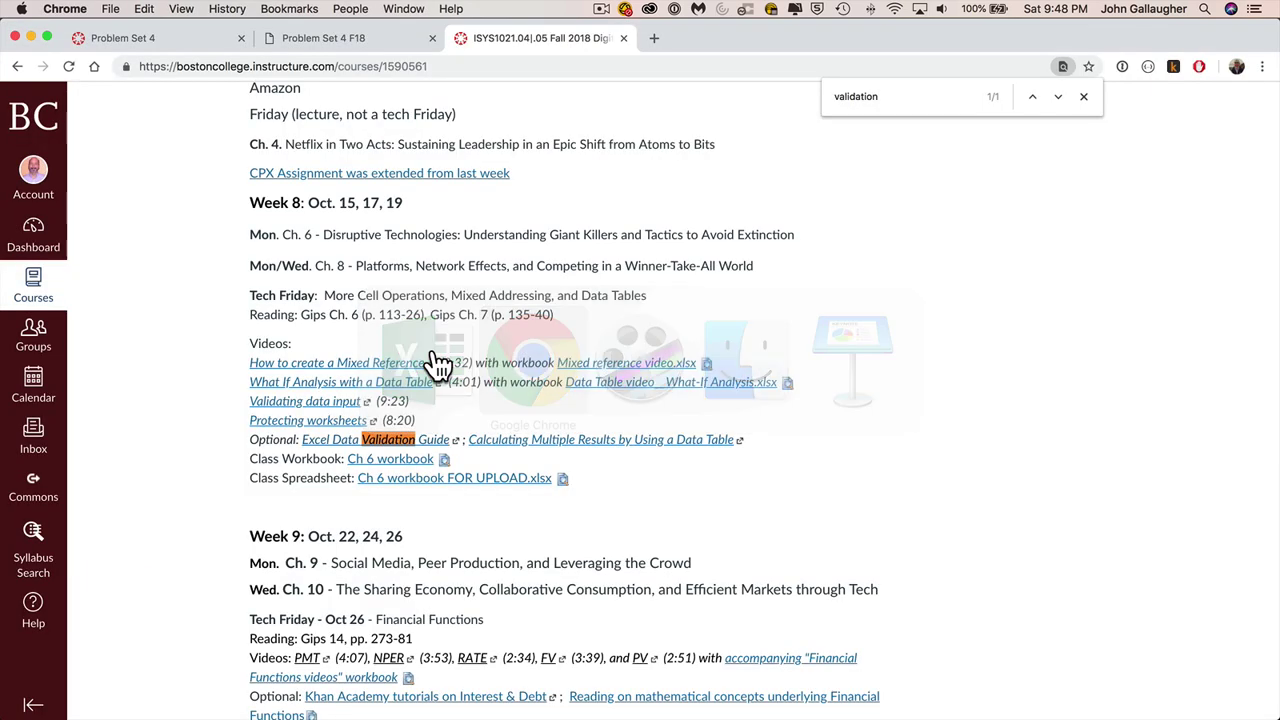
left_click(340, 38)
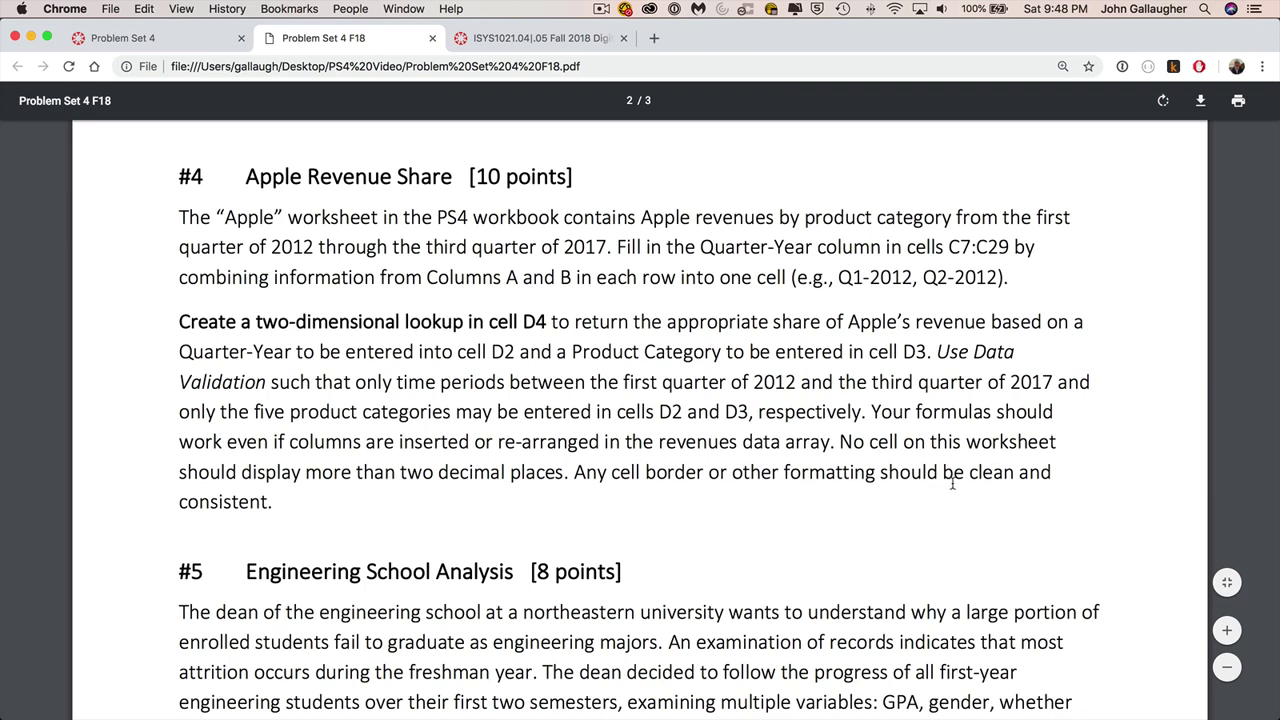
Switch back to the 4 Apple sheet in Excel.
key("super+Tab")
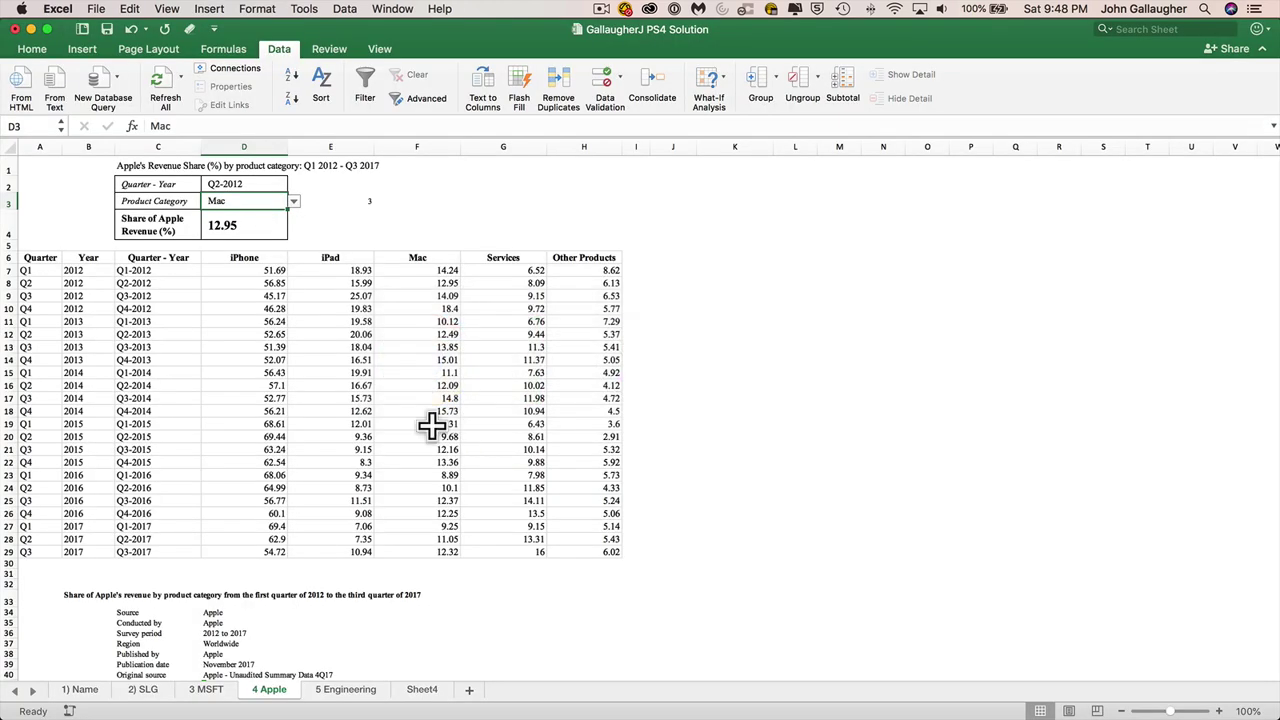